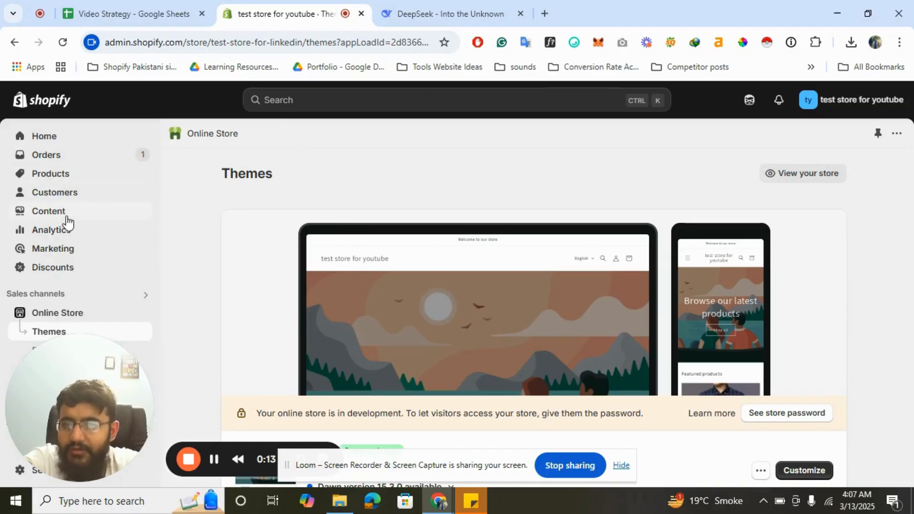
Open the store's Main menu for editing from the content section's list of navigation menus.
left_click(62, 215)
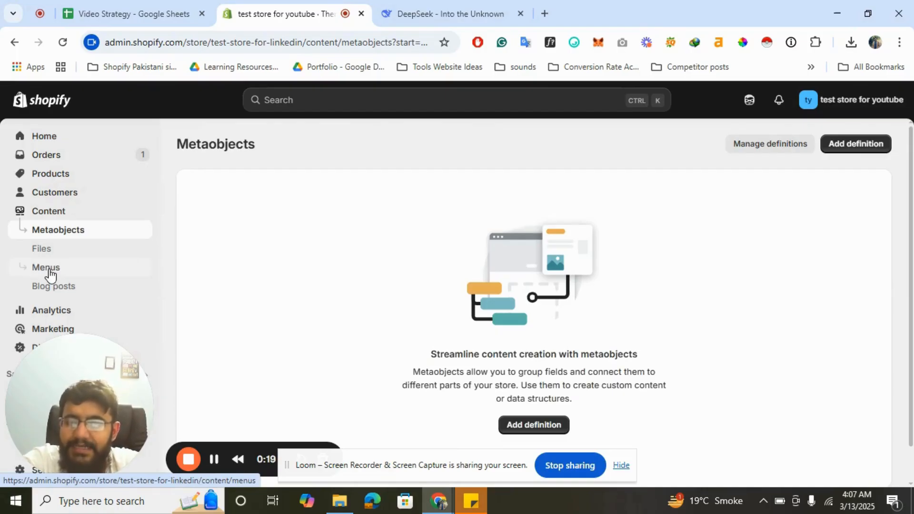
left_click(48, 269)
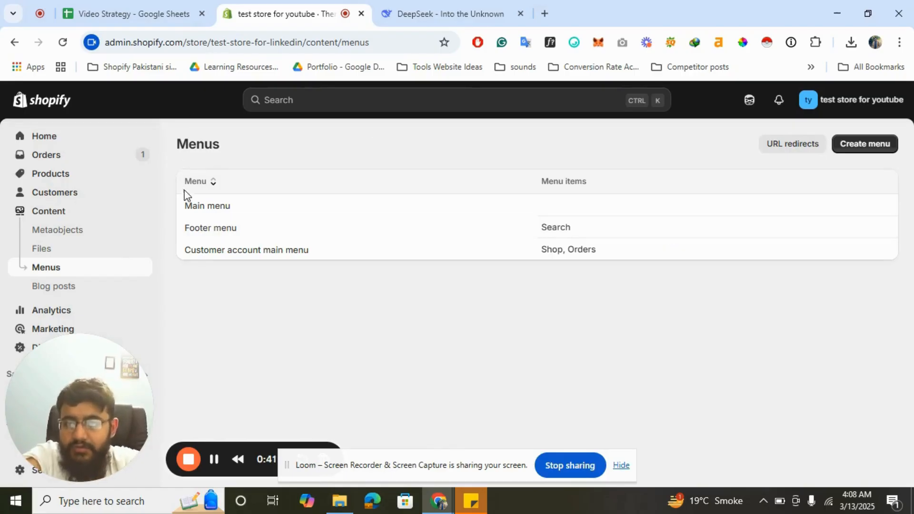
left_click(216, 211)
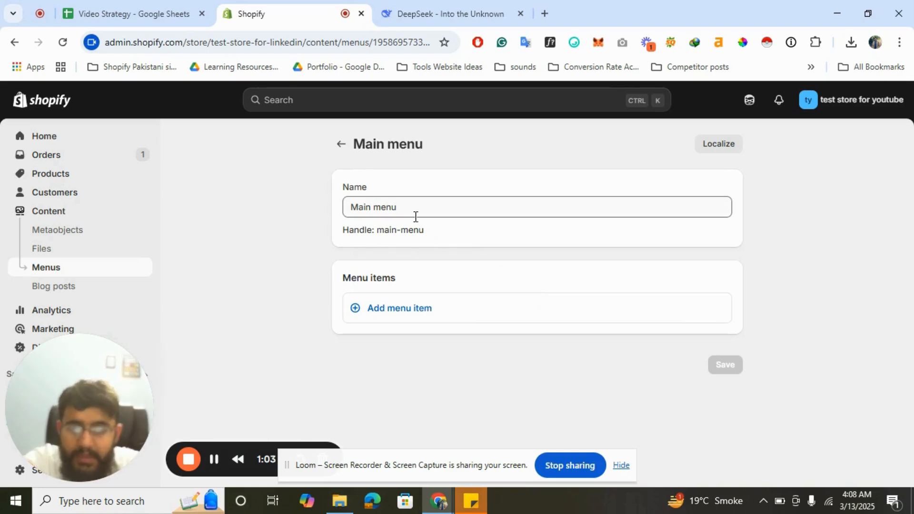
Add a menu item labelled Home that links to the Home page, and save the menu.
left_click(400, 309)
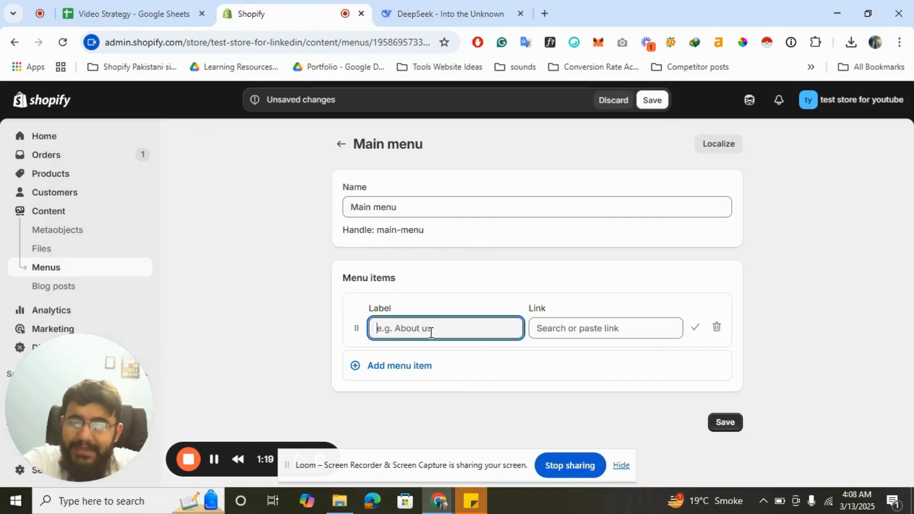
left_click(566, 327)
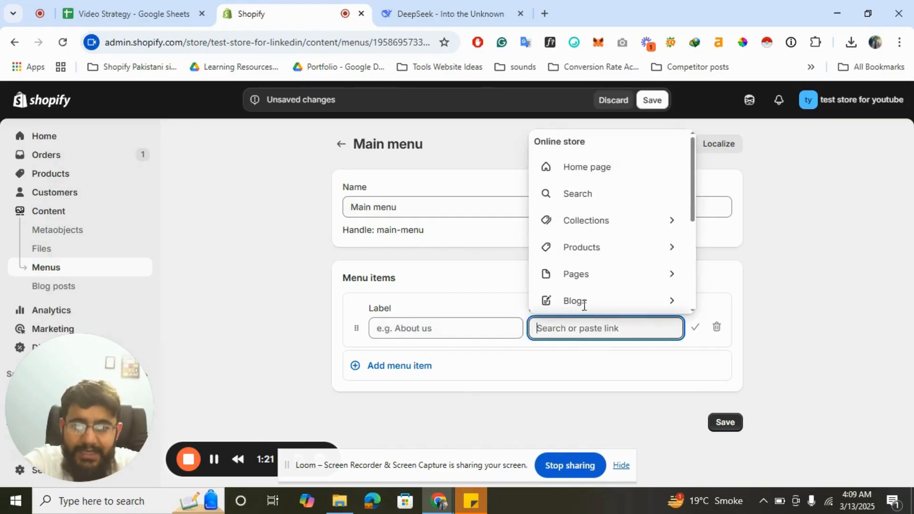
left_click(585, 167)
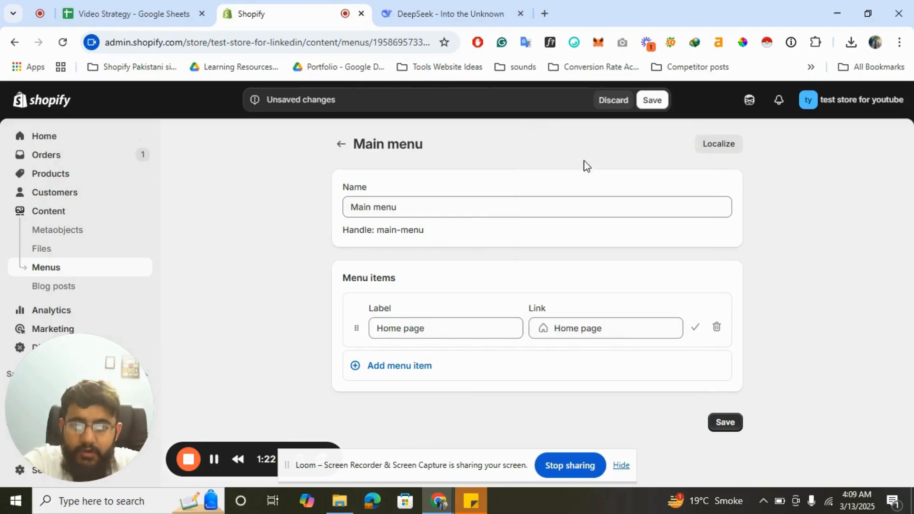
left_click(444, 327)
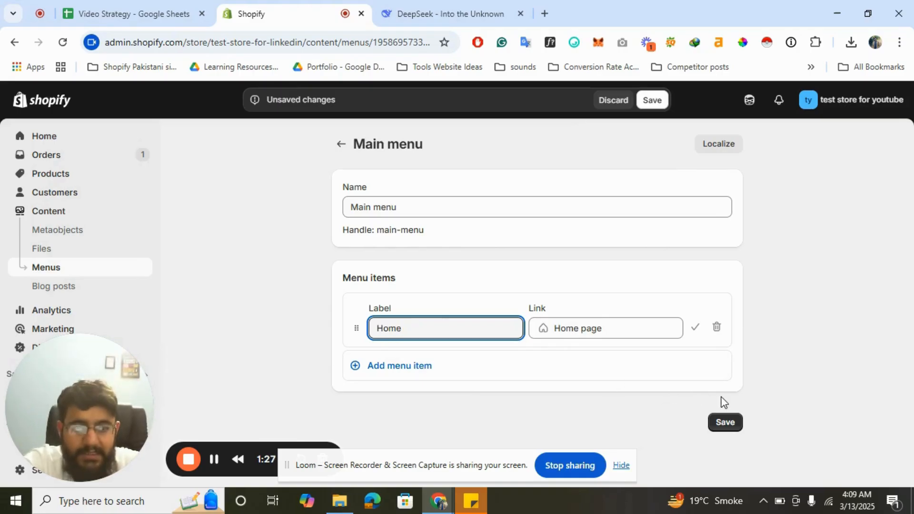
left_click(739, 425)
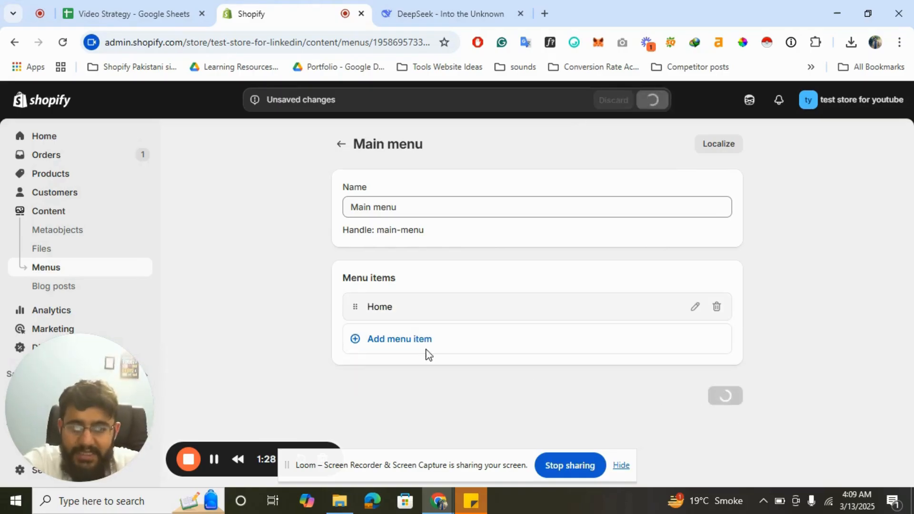
Add a second item to the main menu labelled Shop that links to All collections.
left_click(387, 338)
left_click(531, 375)
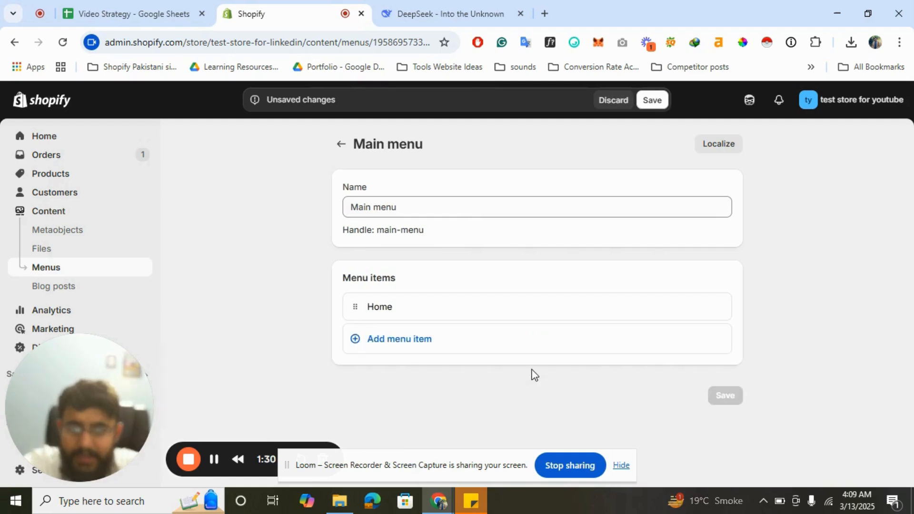
left_click(395, 339)
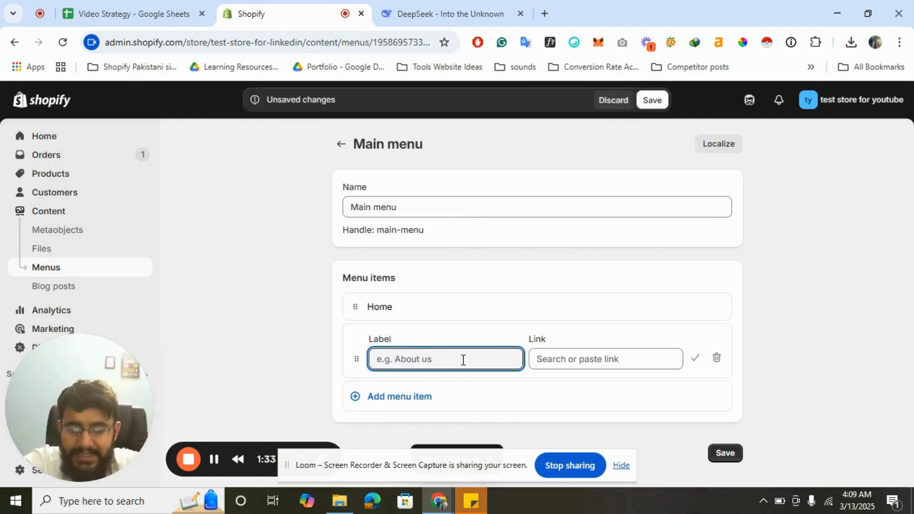
left_click(582, 359)
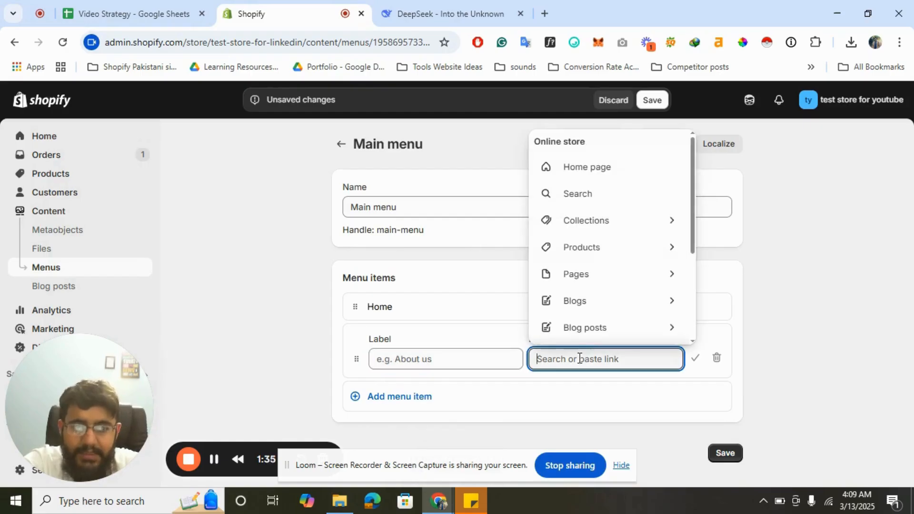
left_click(599, 231)
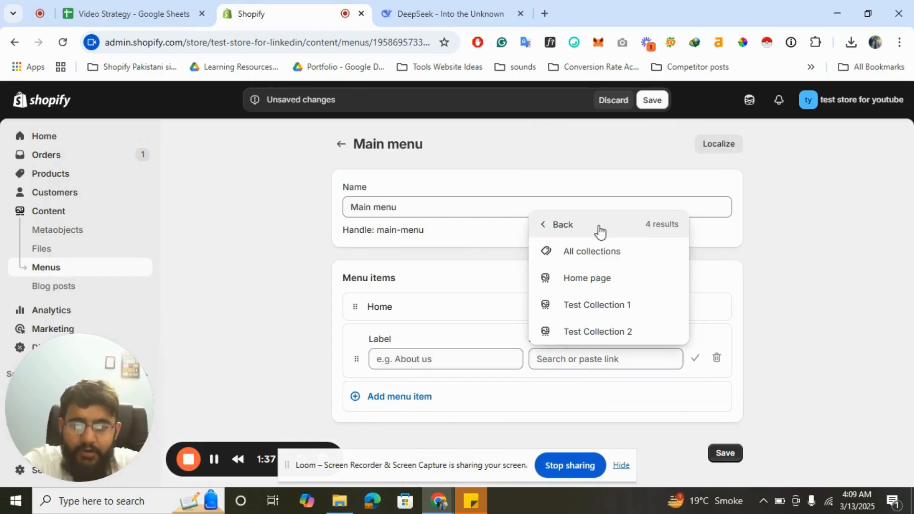
left_click(594, 252)
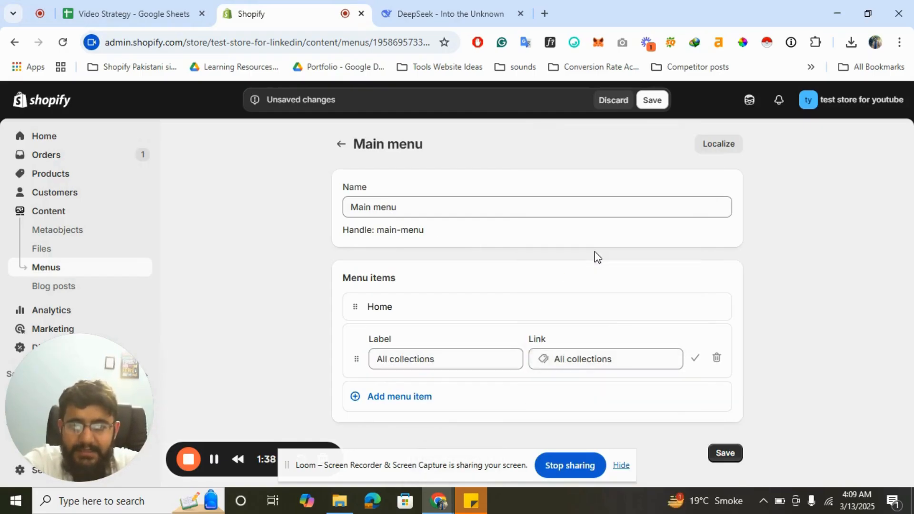
triple_click(432, 359)
type("S")
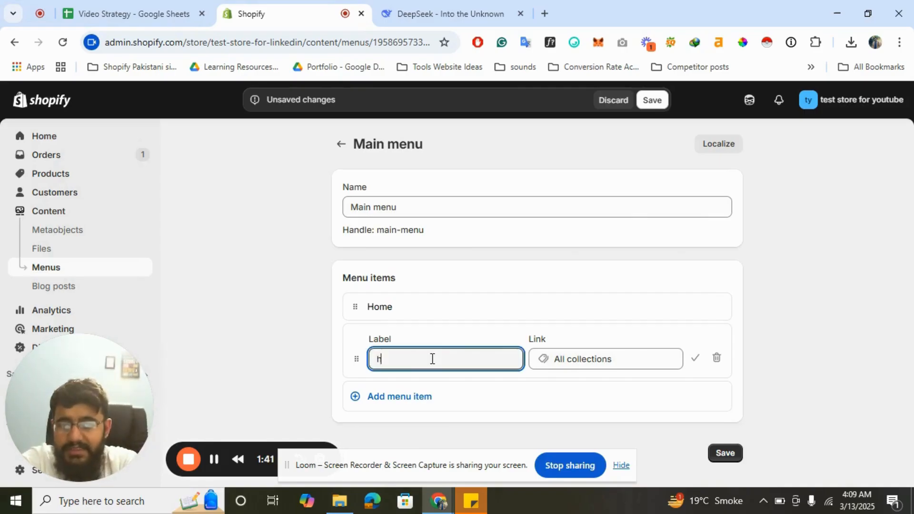
key("BackSpace")
type("Shop")
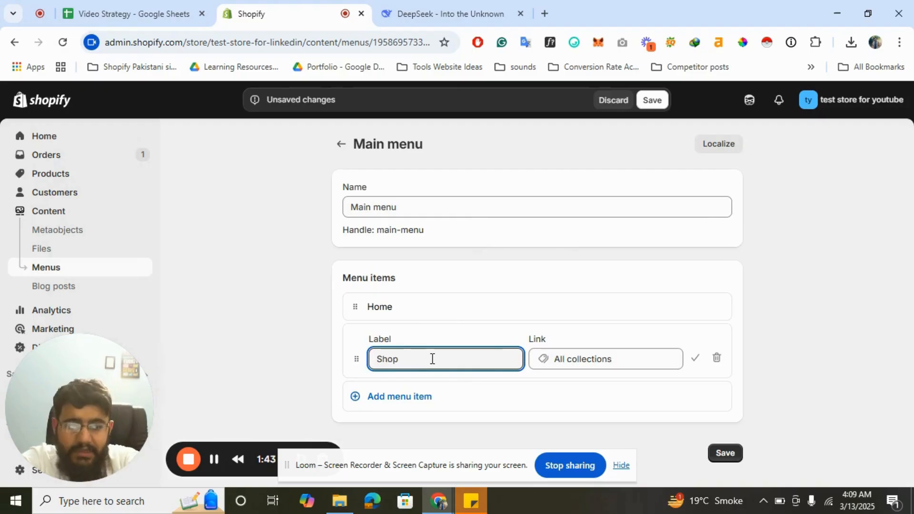
left_click(695, 358)
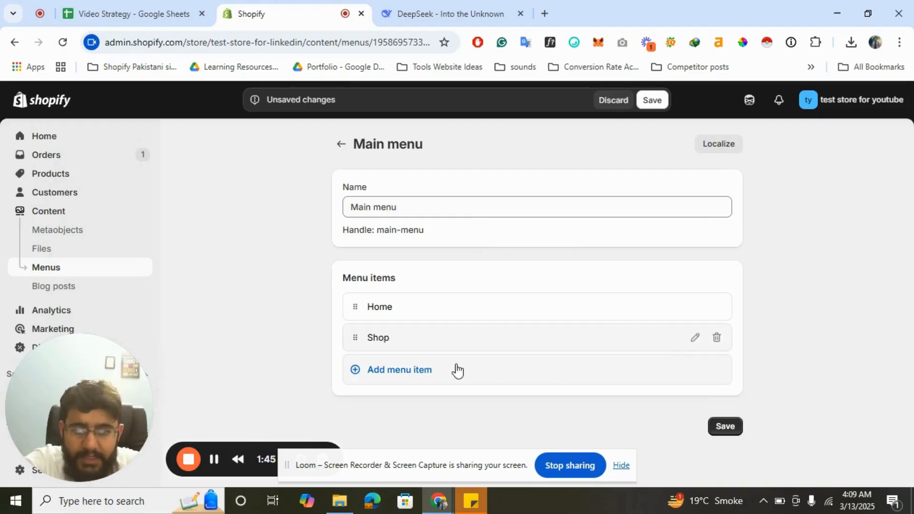
Add a menu item below Shop that links to the collection Test Collection 1, keeping the suggested label.
left_click(384, 372)
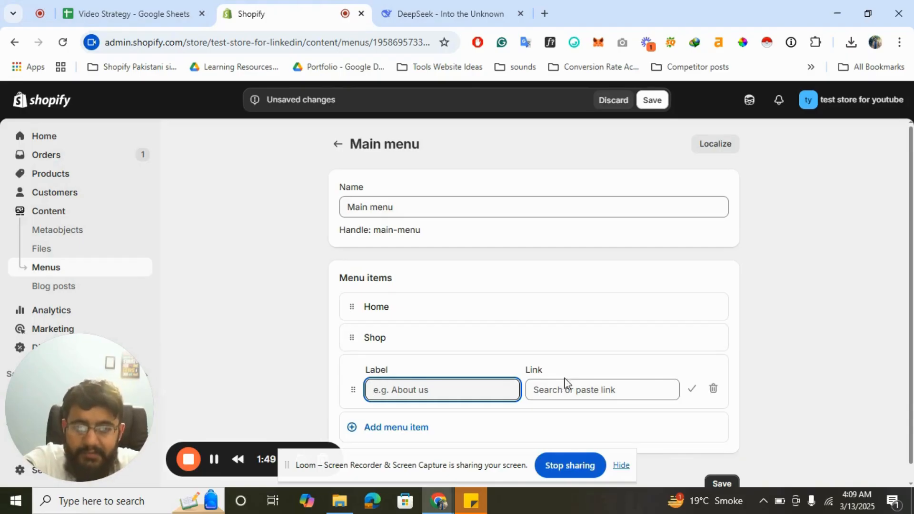
left_click(574, 388)
left_click(583, 221)
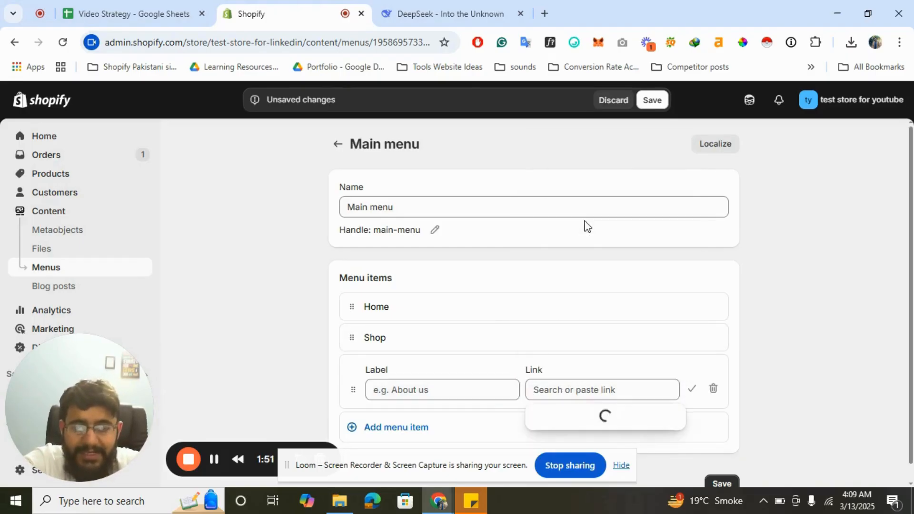
left_click(590, 335)
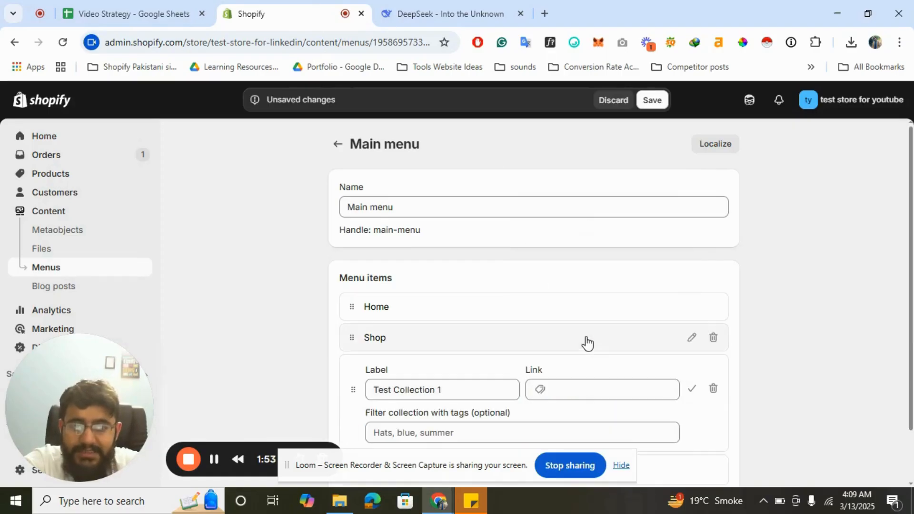
scroll(626, 315, "down", 1)
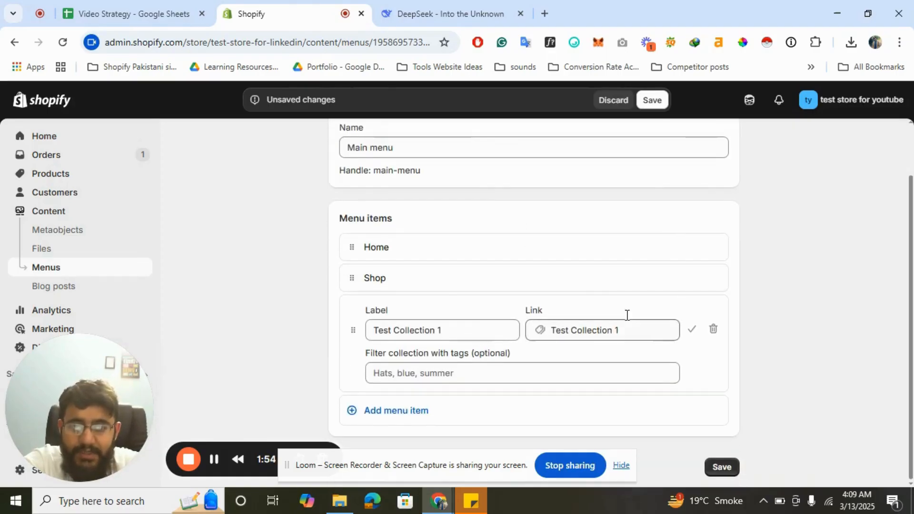
left_click(692, 332)
Add another menu item that links to the collection Test Collection 2, keeping the suggested label.
left_click(410, 400)
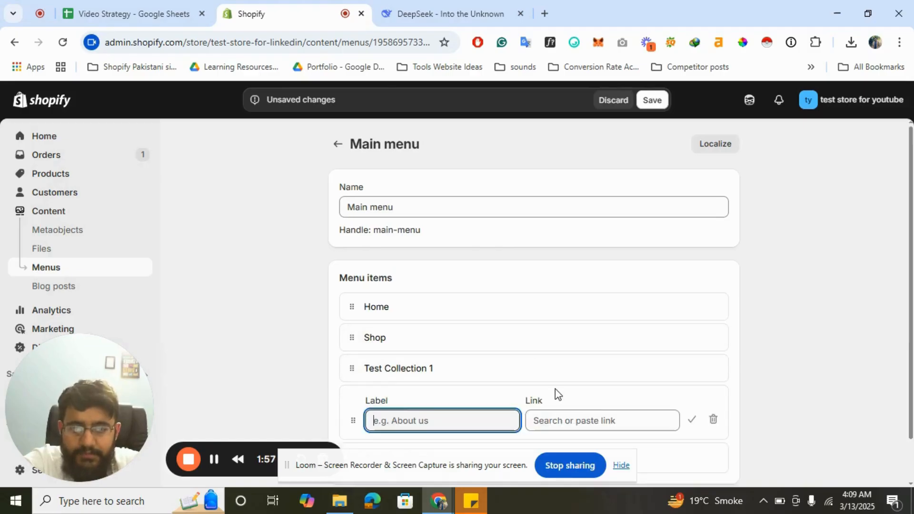
left_click(603, 415)
left_click(580, 220)
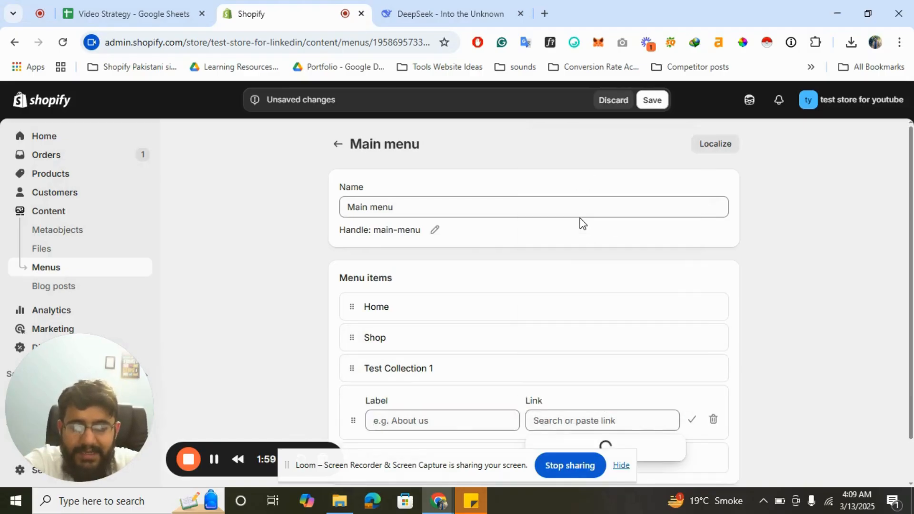
left_click(609, 393)
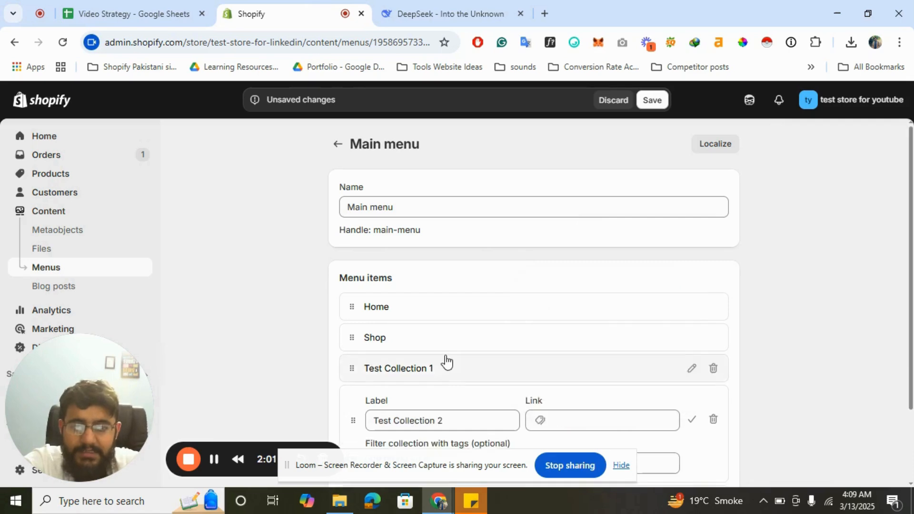
scroll(444, 361, "down", 2)
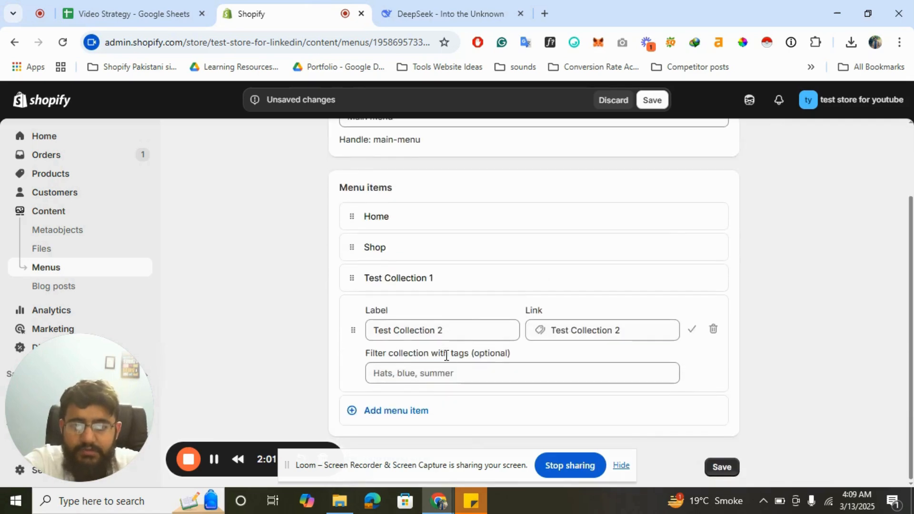
left_click(691, 329)
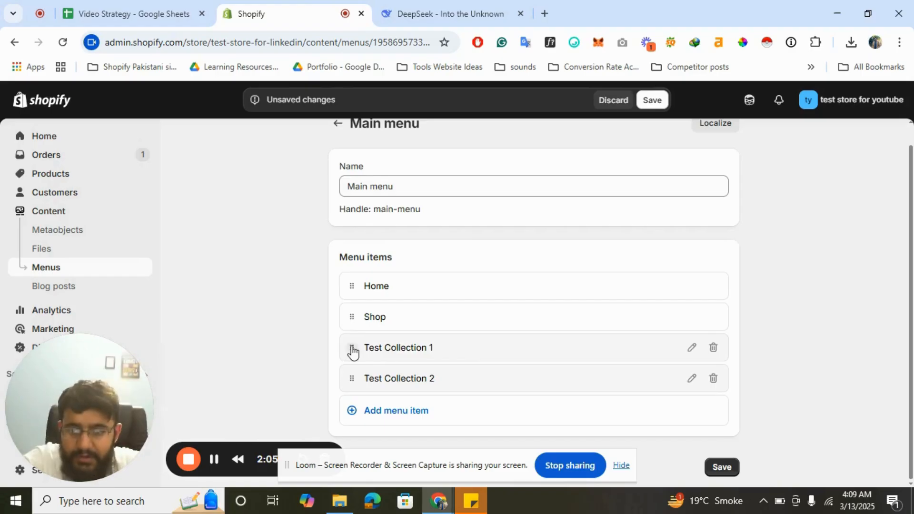
Nest Test Collection 1 and Test Collection 2 as sub-items under Shop, in that order.
left_click_drag(352, 351, 410, 343)
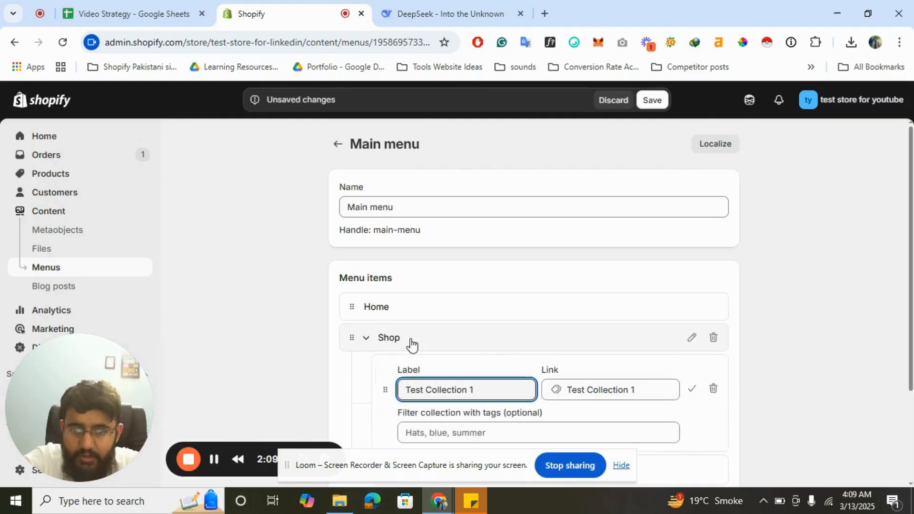
left_click(696, 388)
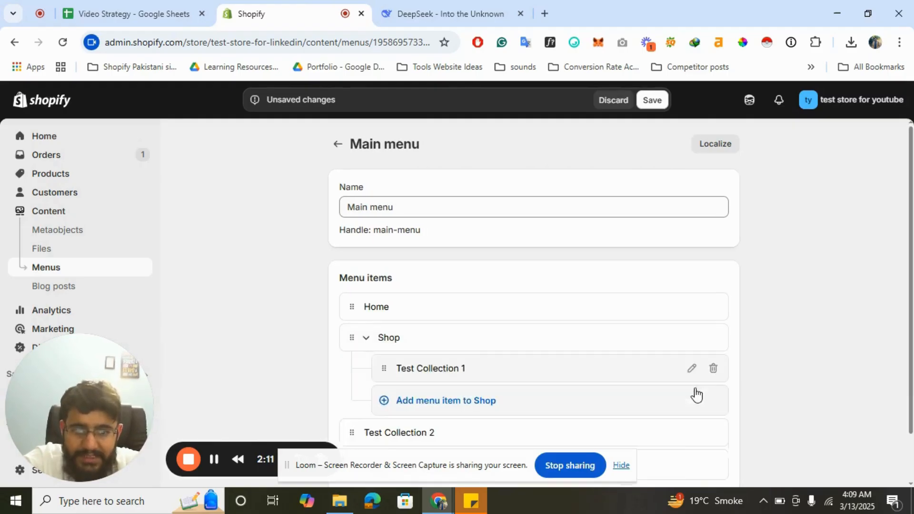
scroll(472, 355, "down", 1)
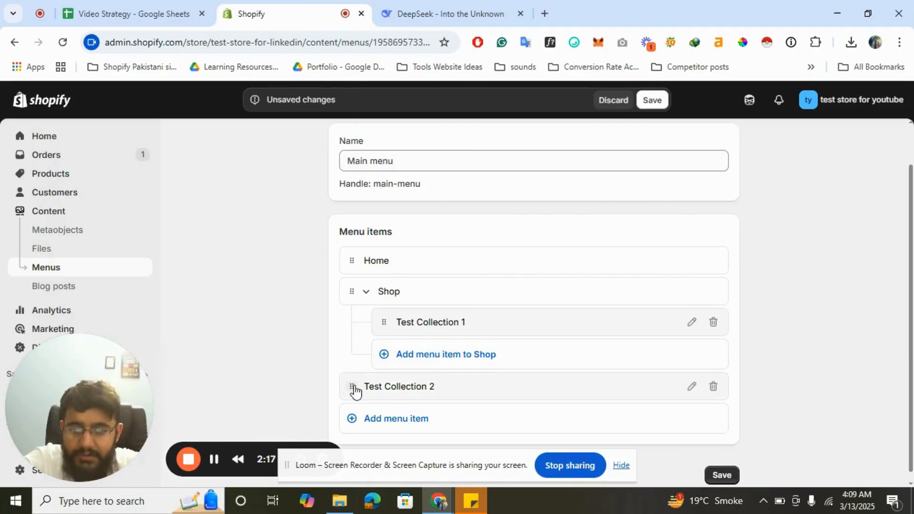
left_click_drag(352, 385, 377, 381)
left_click(366, 310)
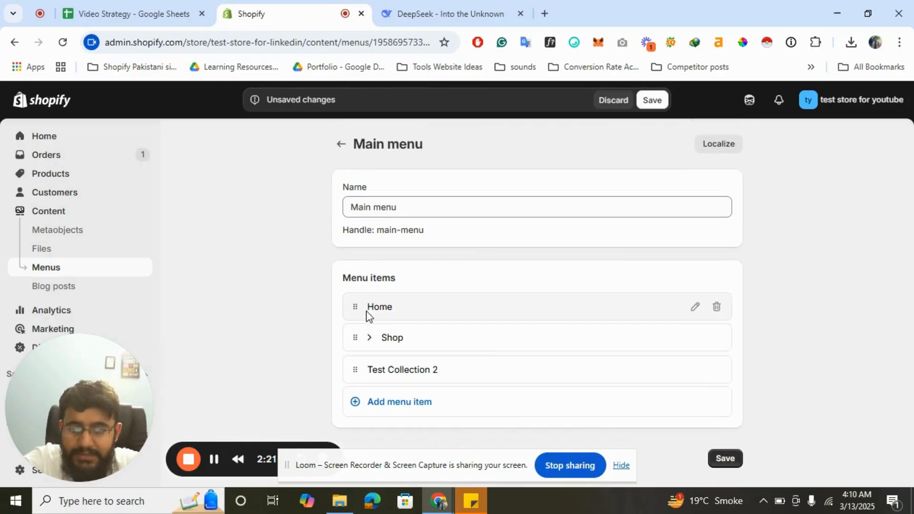
left_click_drag(357, 371, 387, 360)
left_click(368, 342)
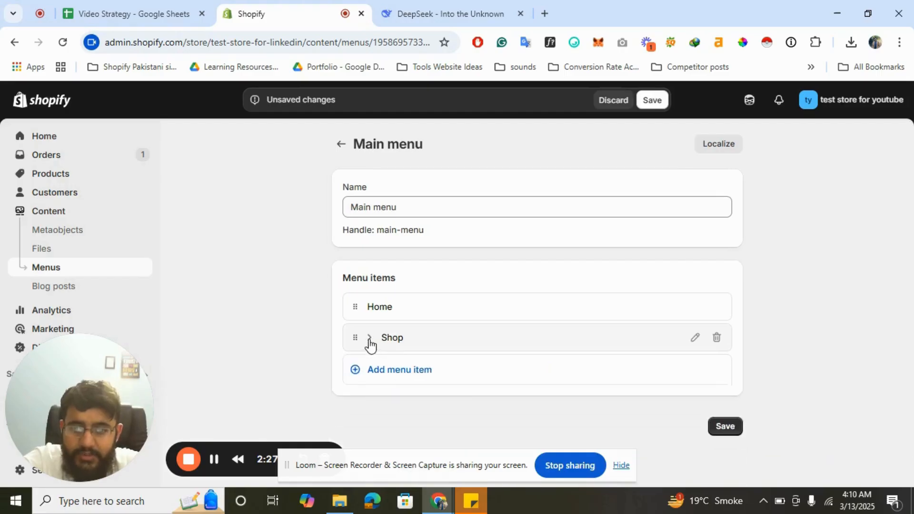
left_click(369, 344)
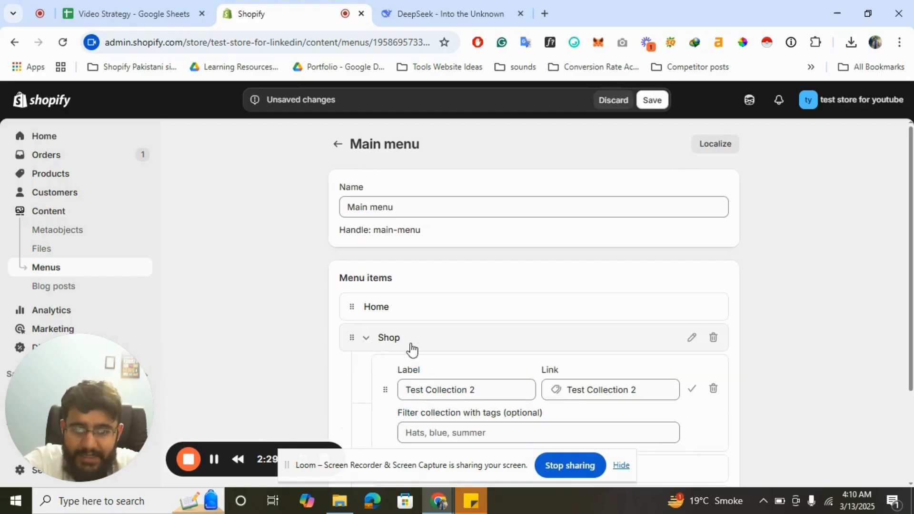
left_click(693, 390)
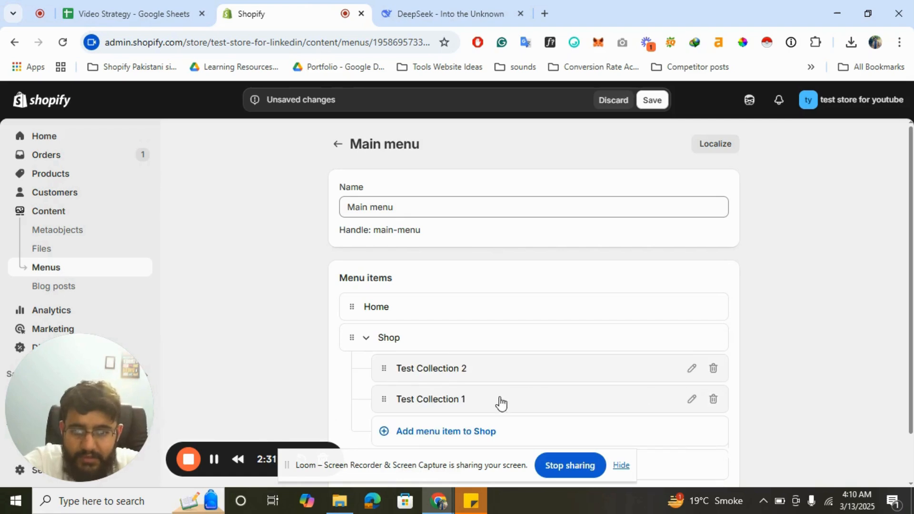
left_click_drag(384, 400, 390, 372)
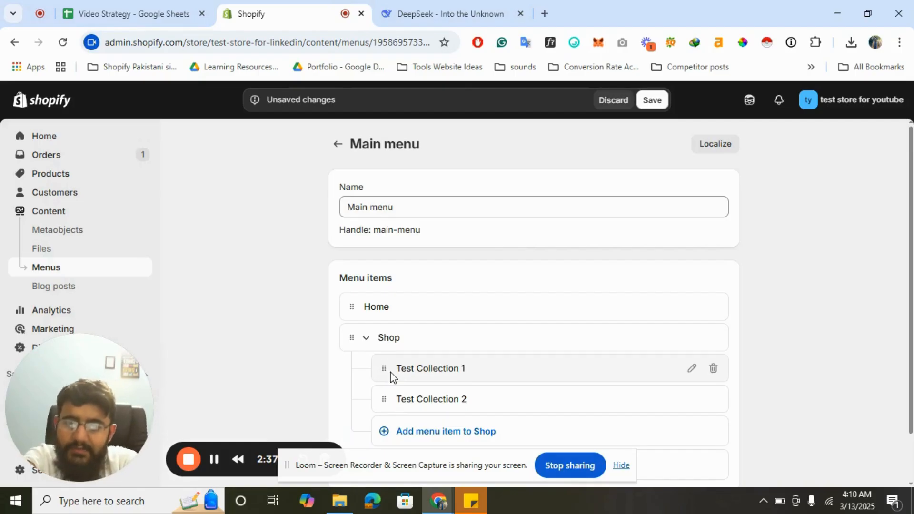
Add a sub-item under Shop linking to the Home page collection with its suggested label, and nest it under Test Collection 2.
left_click(445, 432)
left_click(611, 413)
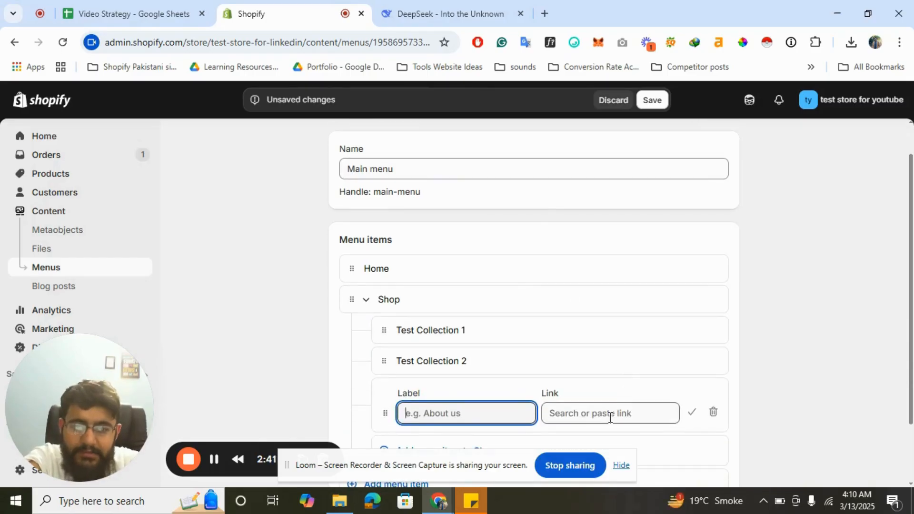
left_click(637, 220)
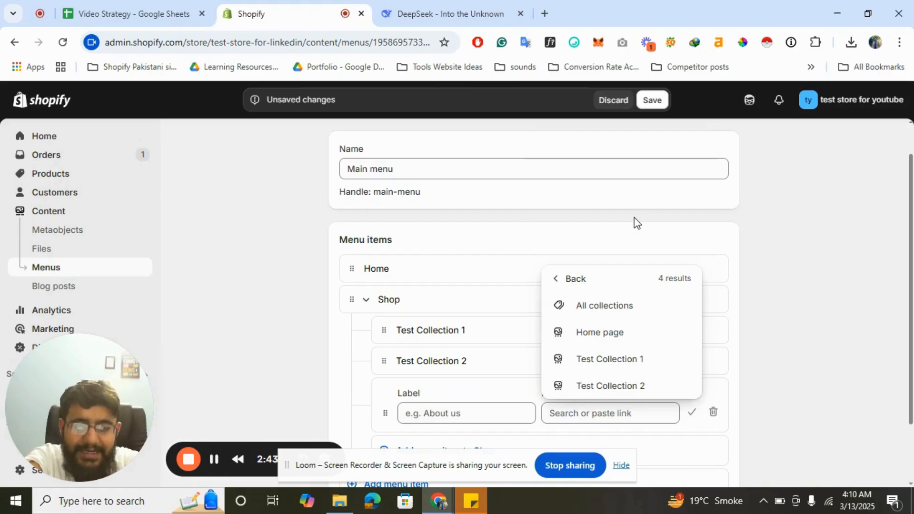
left_click(582, 330)
scroll(551, 354, "down", 2)
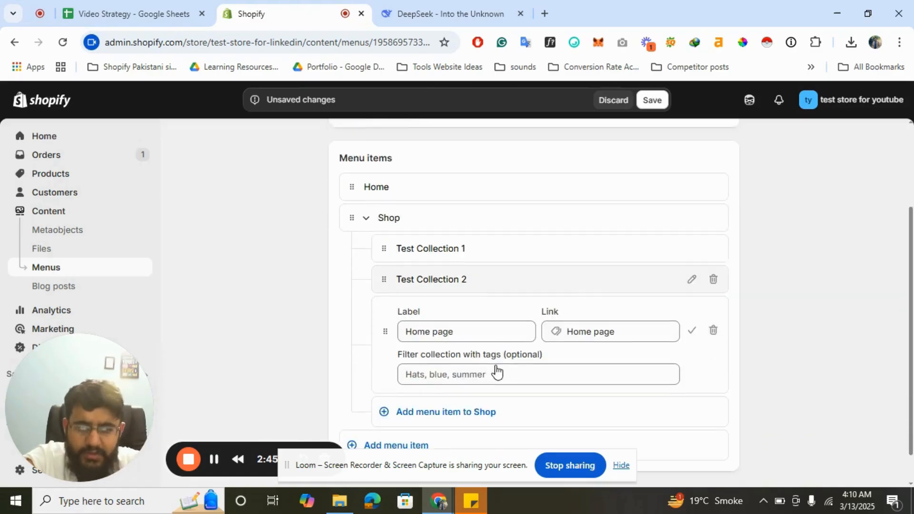
left_click(691, 324)
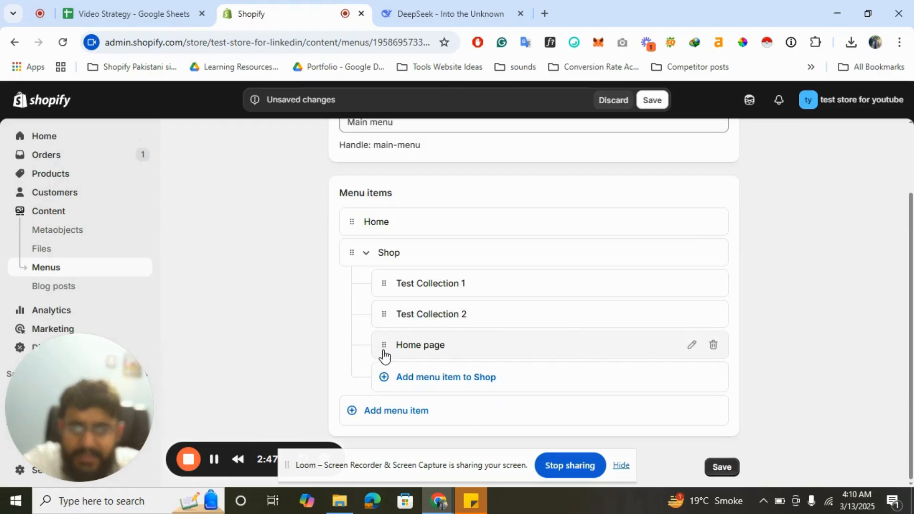
left_click_drag(382, 350, 421, 334)
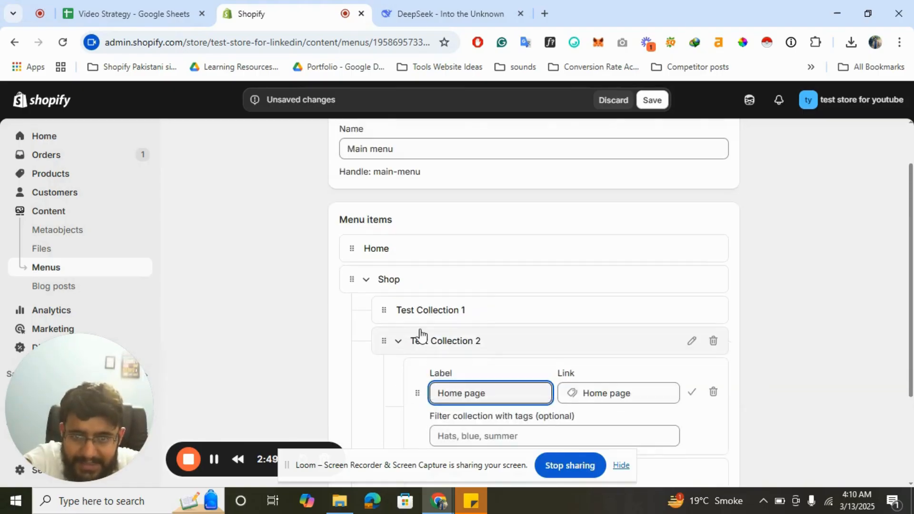
left_click(692, 393)
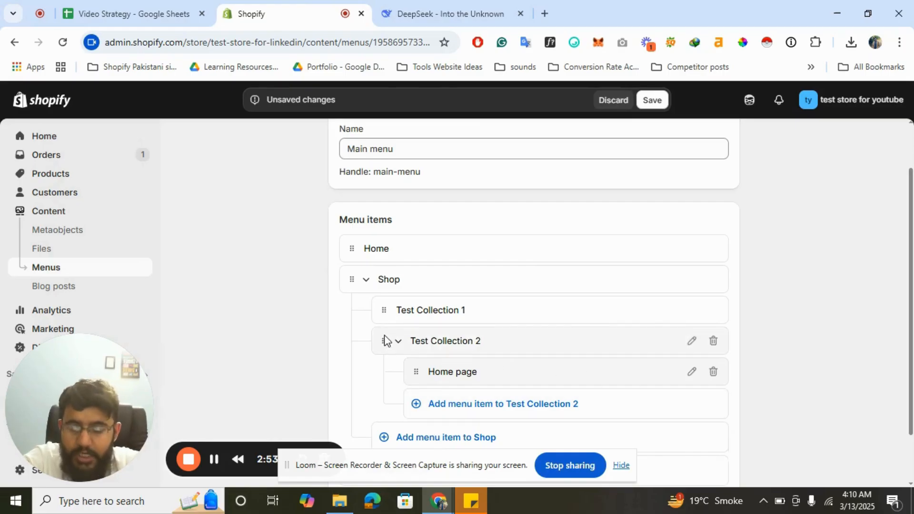
Add a top-level menu item linking to the product Test Product with its suggested label, and save the main menu.
scroll(384, 335, "down", 2)
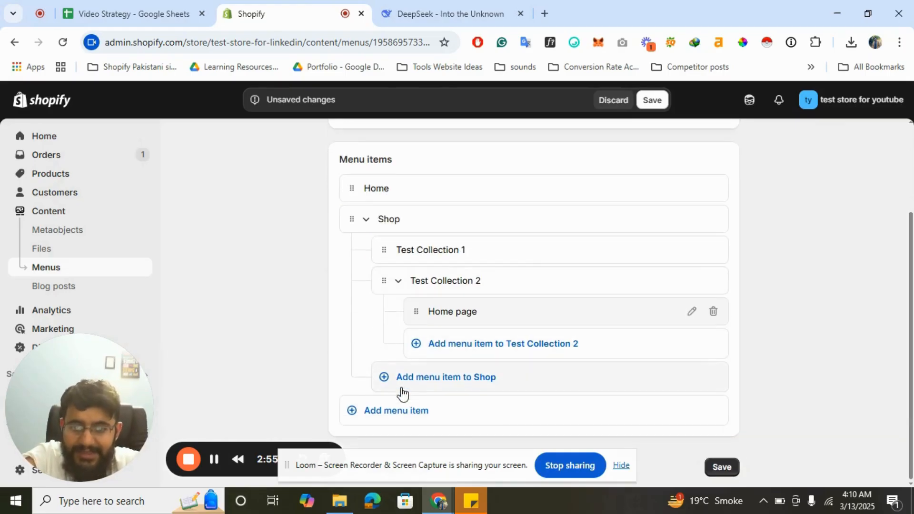
left_click(394, 409)
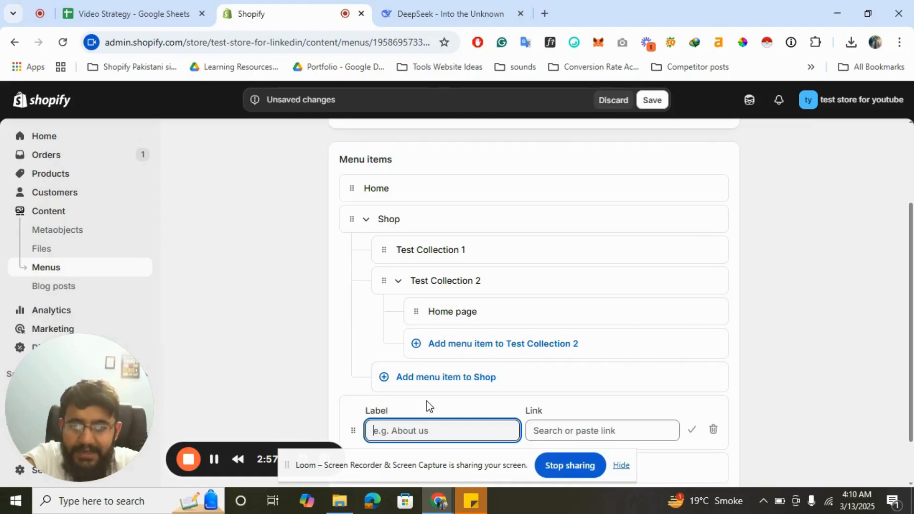
left_click(567, 430)
left_click(575, 259)
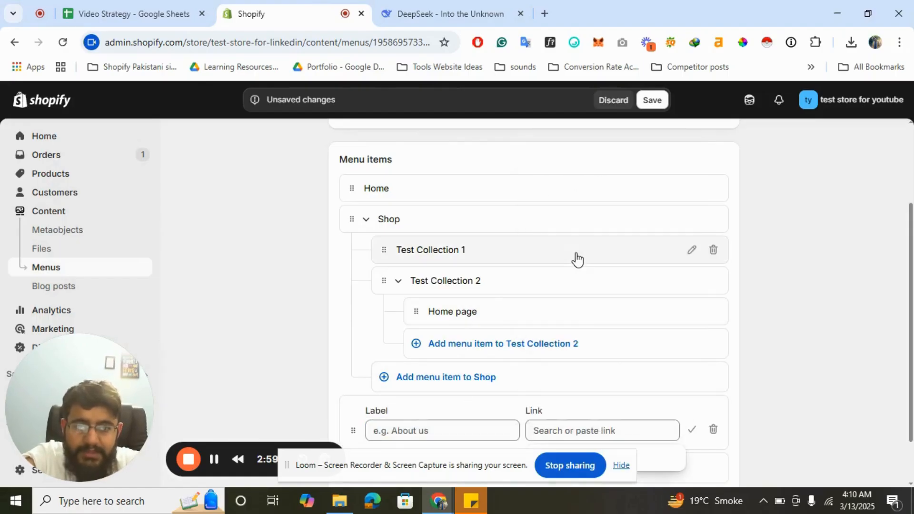
left_click(583, 403)
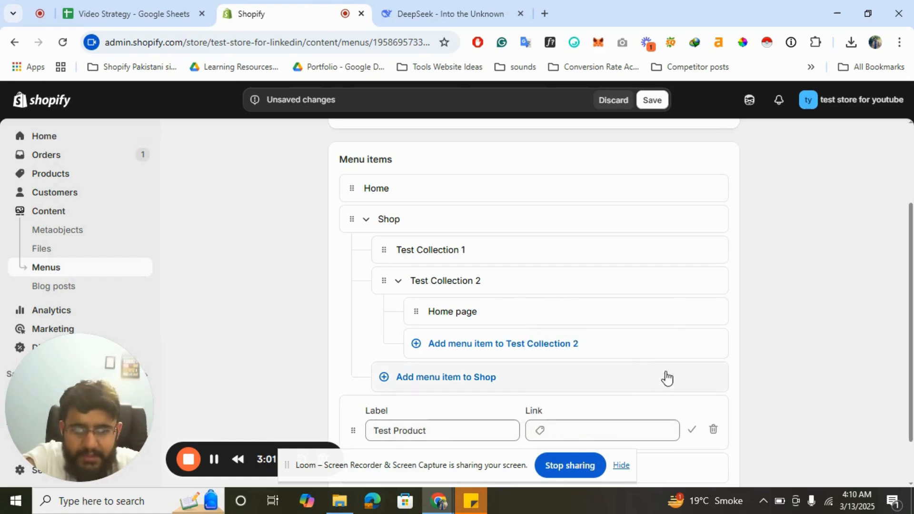
scroll(665, 378, "down", 1)
left_click(723, 467)
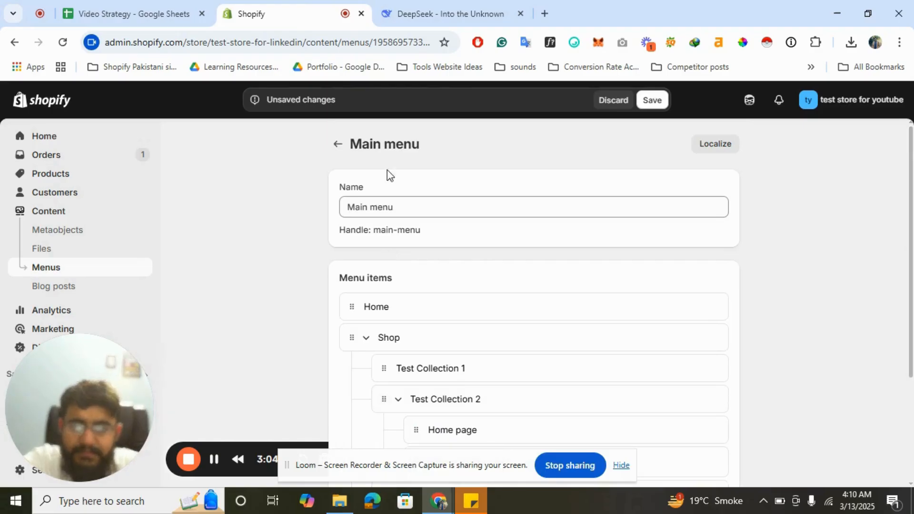
Open the Footer menu and add an item linking to the Privacy Policy, keeping the suggested label.
left_click(339, 144)
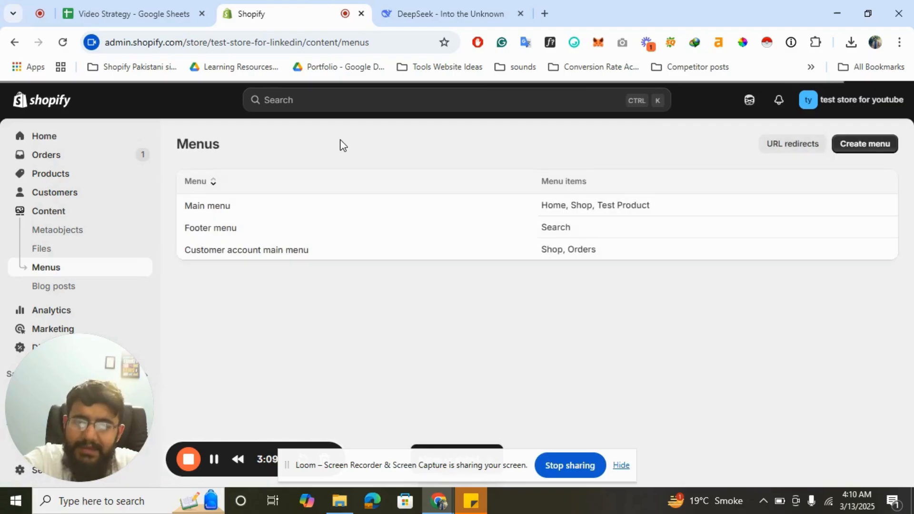
left_click(215, 228)
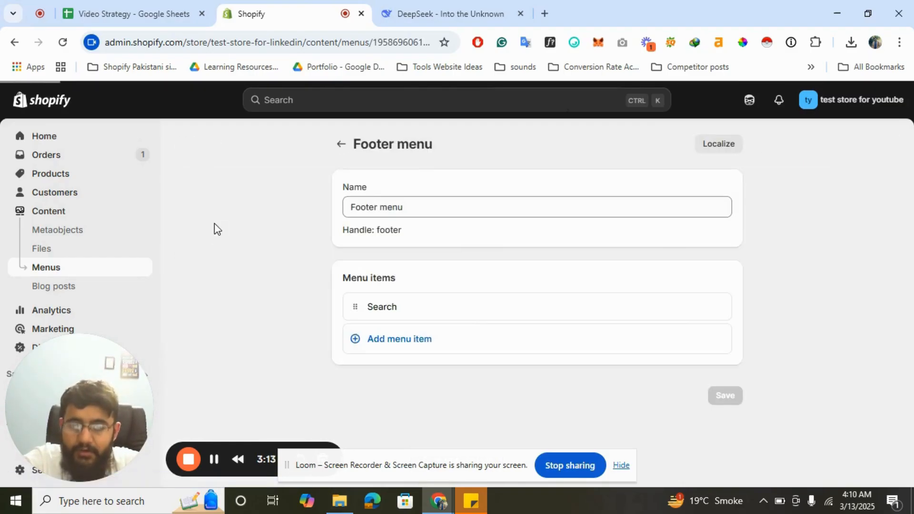
left_click(379, 339)
left_click(581, 359)
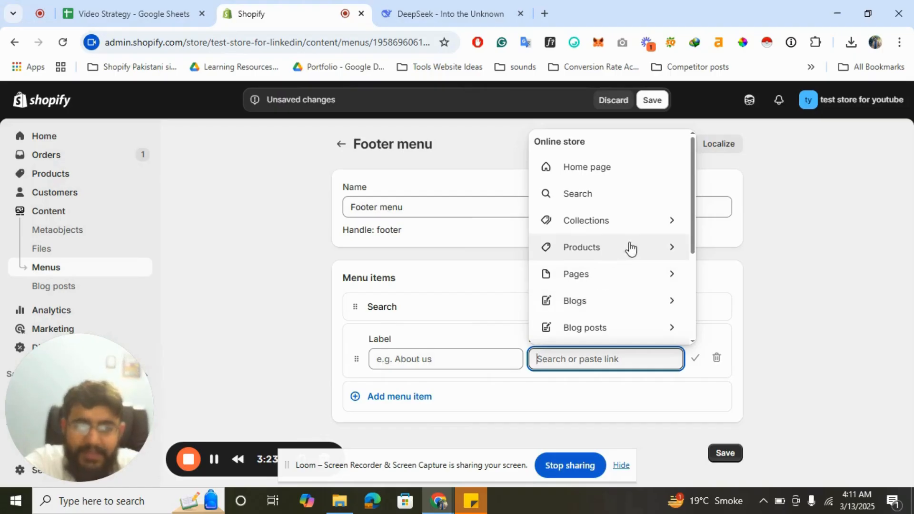
scroll(613, 294, "down", 2)
left_click(562, 284)
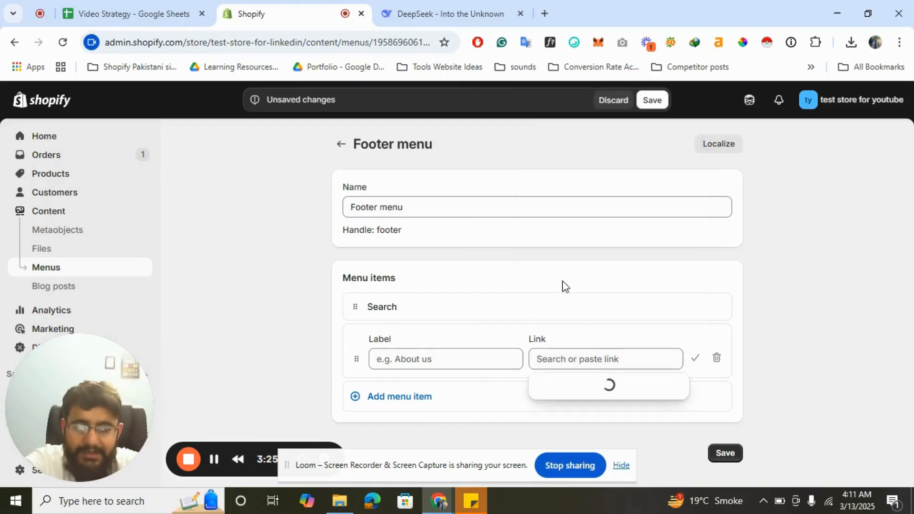
left_click(577, 251)
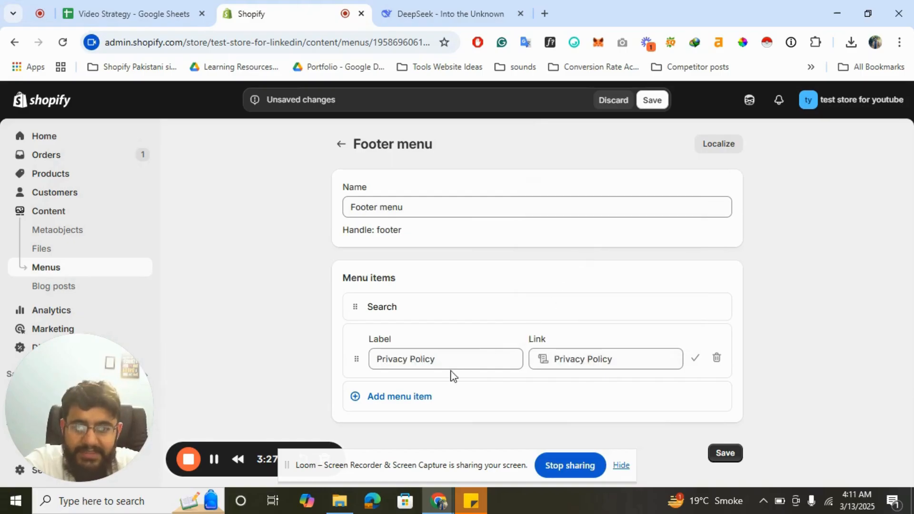
left_click(694, 358)
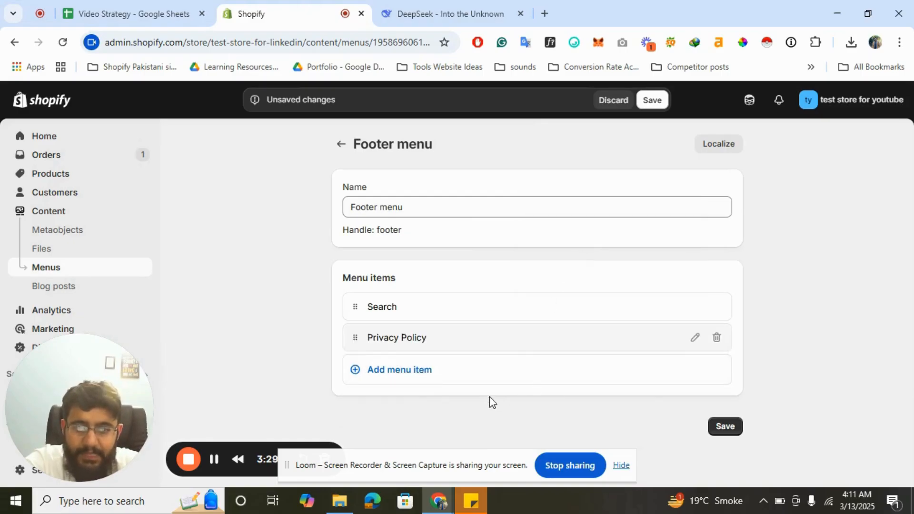
Add a footer menu item that links to the Refund Policy, keeping the suggested label.
left_click(417, 377)
left_click(581, 387)
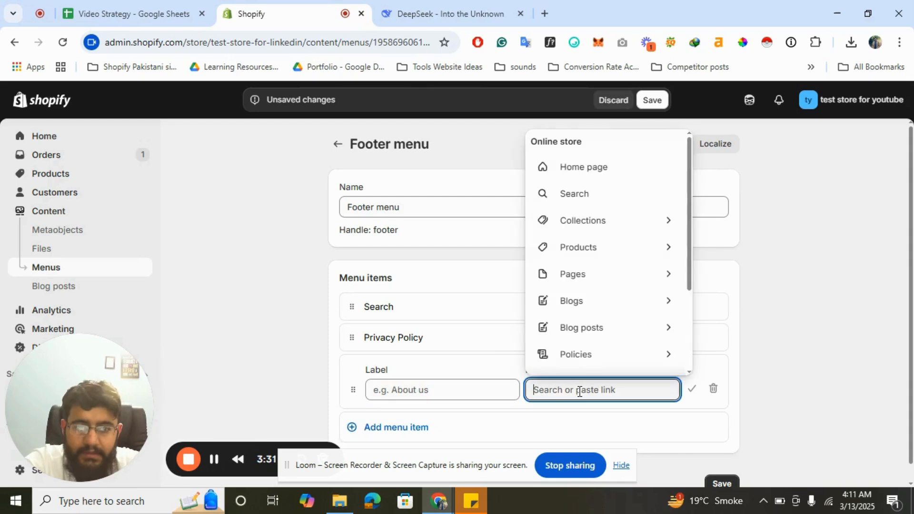
scroll(595, 307, "down", 1)
left_click(581, 314)
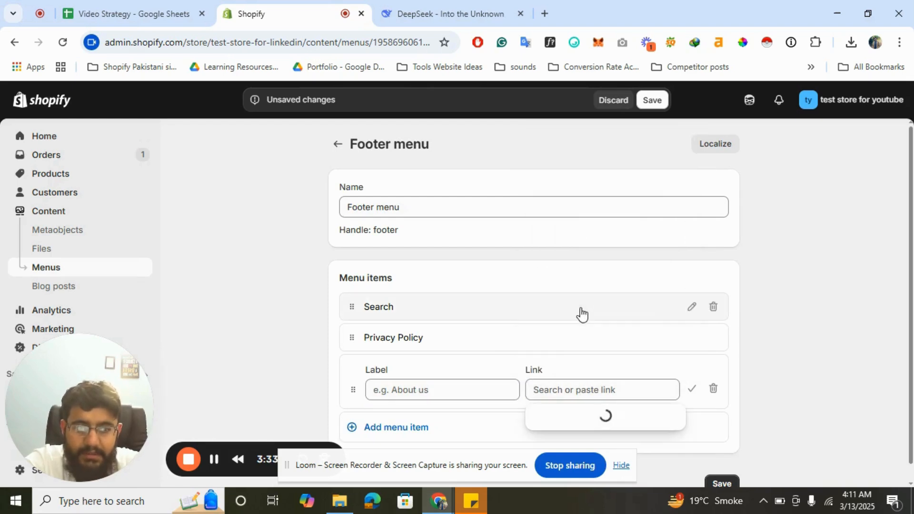
left_click(559, 318)
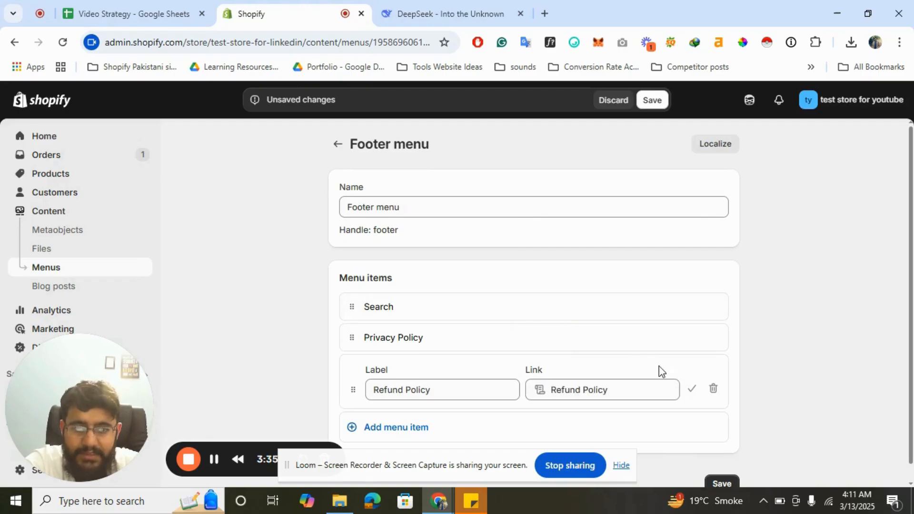
left_click(691, 390)
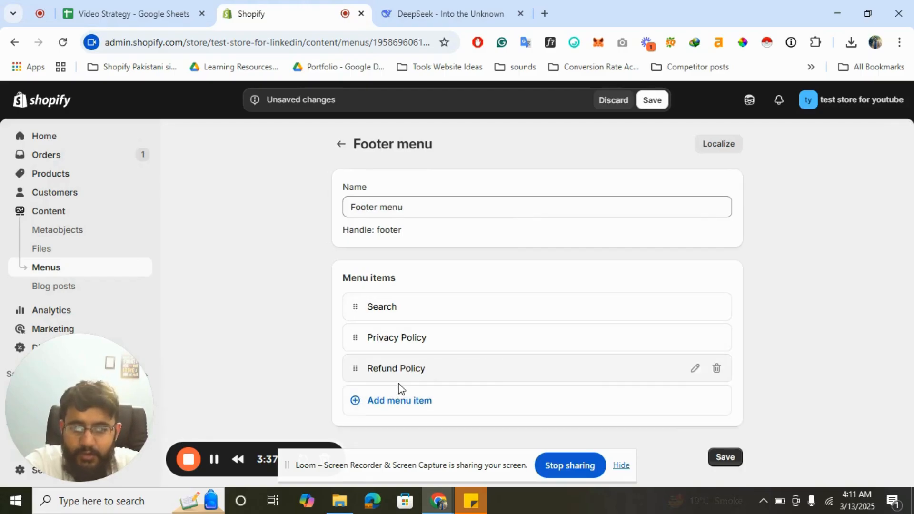
Add a footer menu item linking to the Contact page with its suggested label, and save the footer menu.
left_click(393, 401)
left_click(565, 412)
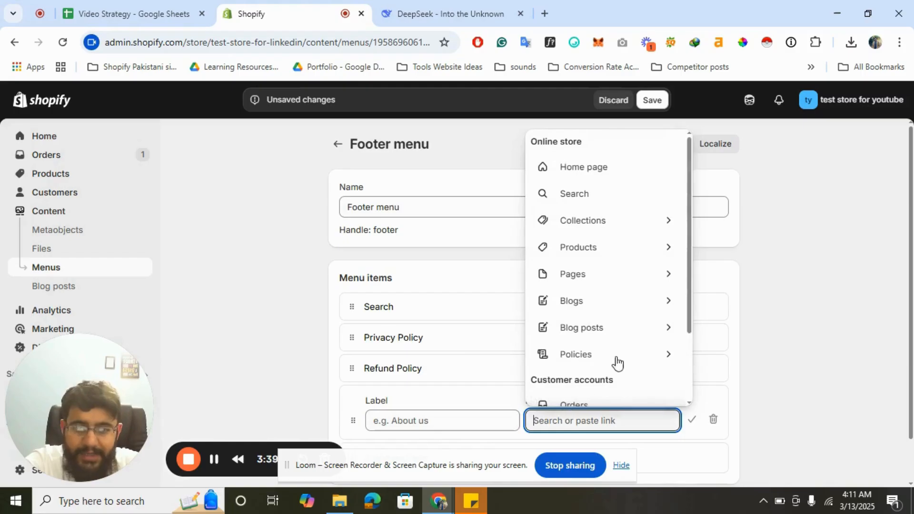
left_click(584, 281)
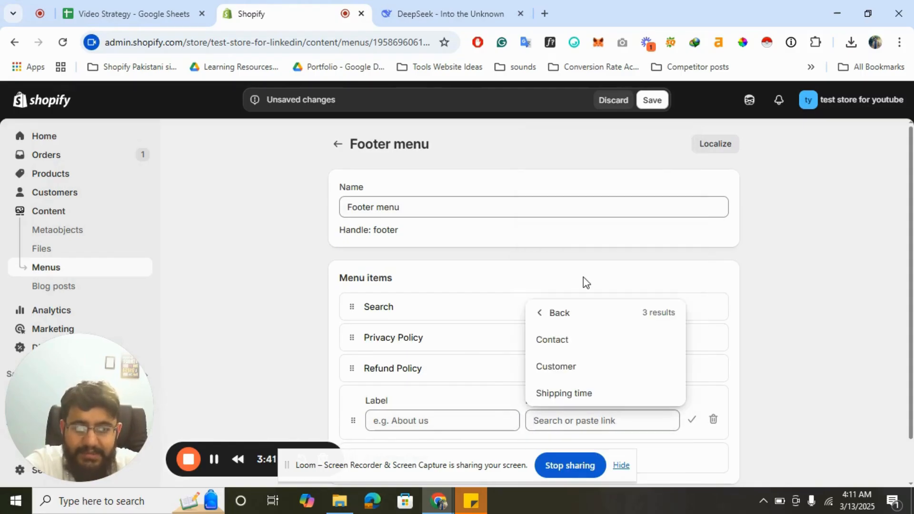
left_click(565, 342)
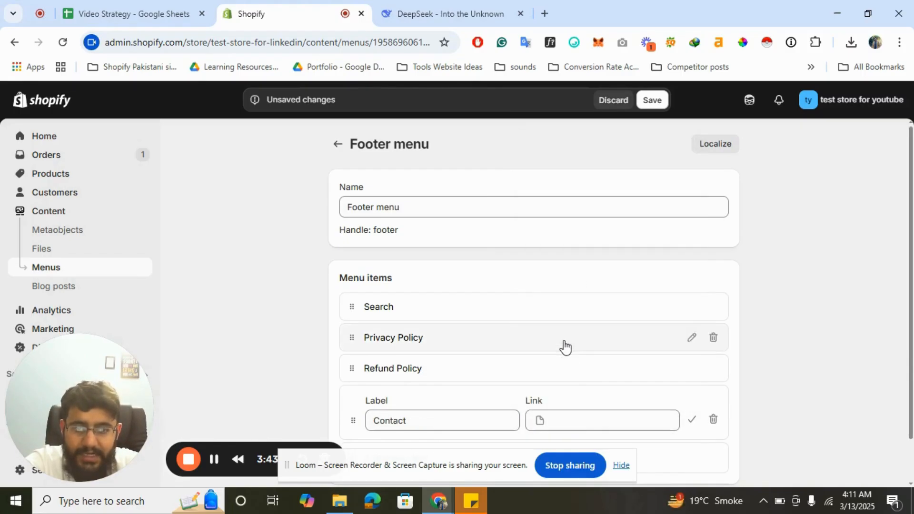
scroll(675, 371, "down", 1)
left_click(692, 381)
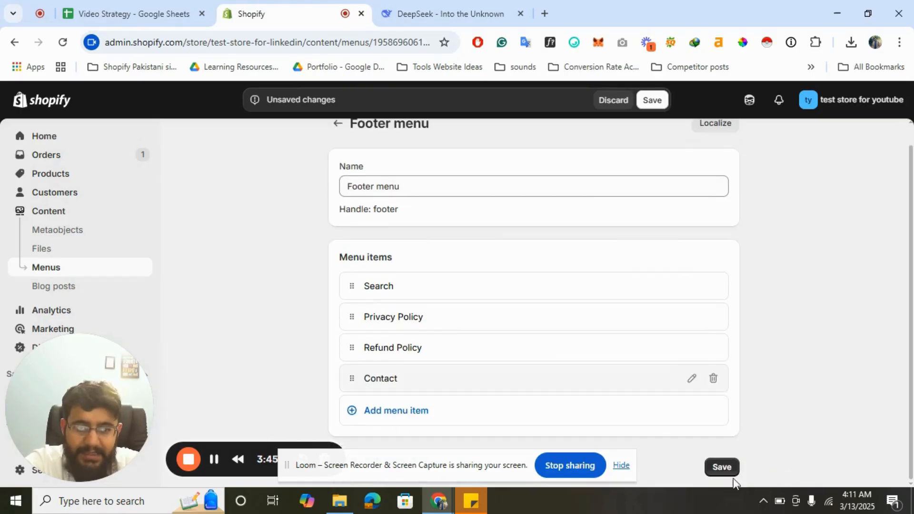
left_click(733, 472)
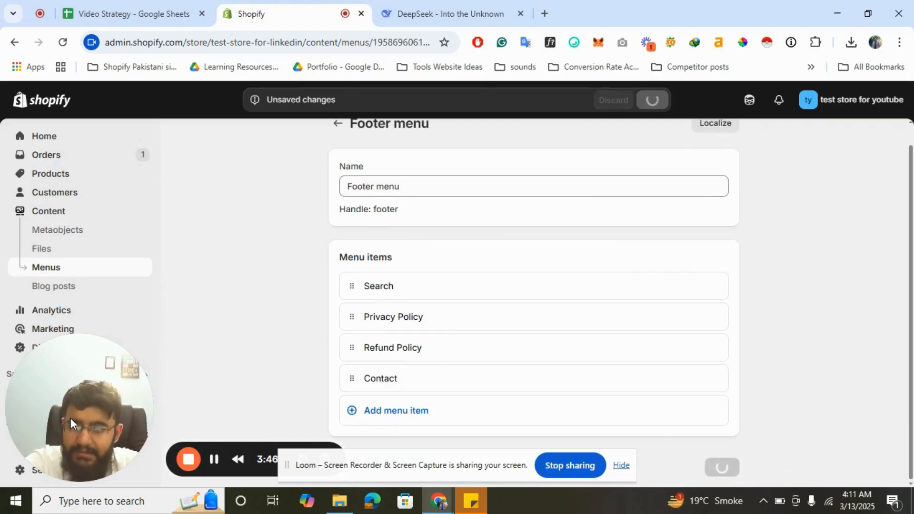
View the live online store and check the Shop dropdown, including the sub-items of Test Collection 2.
left_click_drag(70, 418, 542, 400)
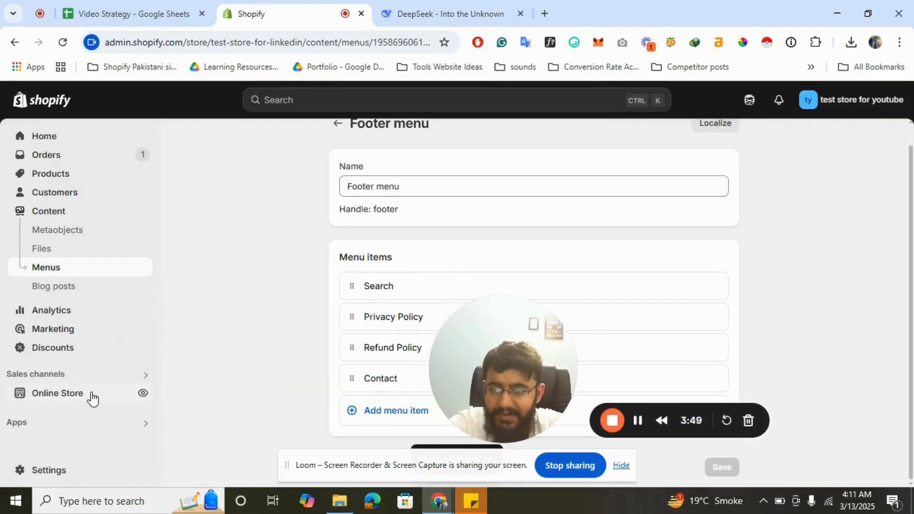
left_click(142, 395)
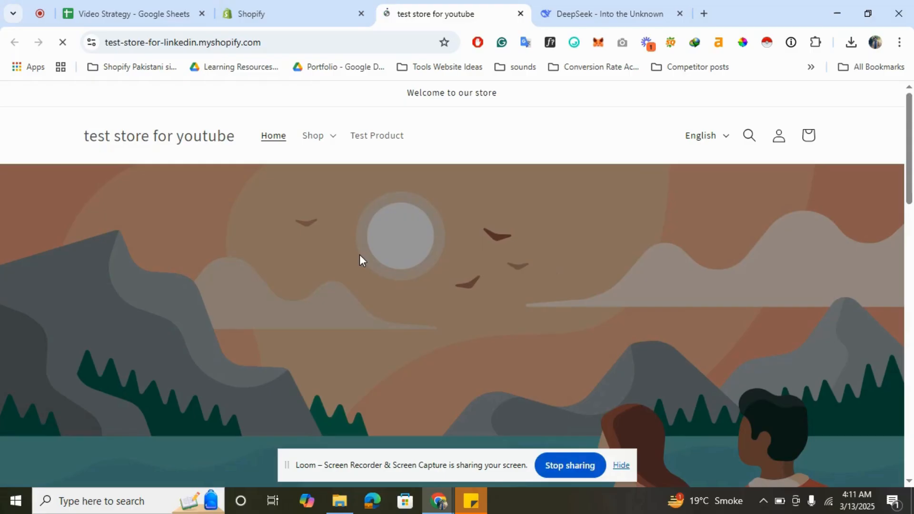
left_click(312, 138)
left_click(373, 196)
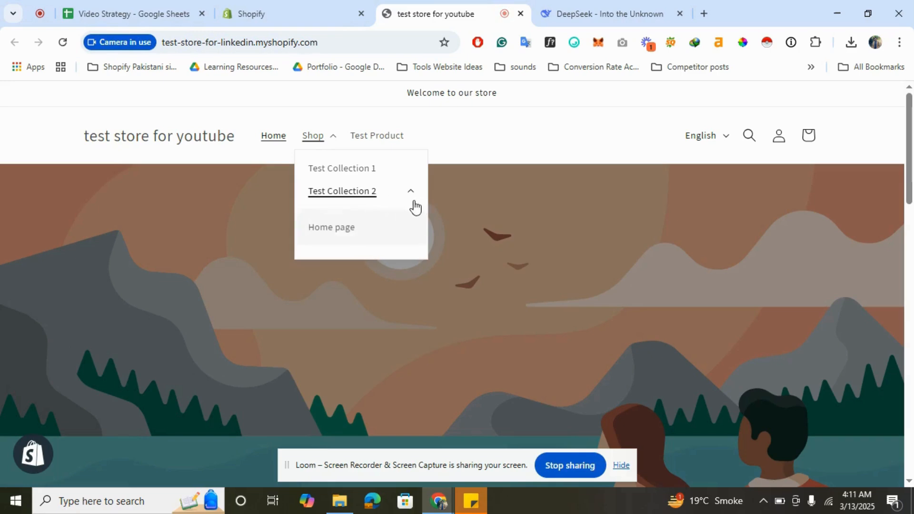
left_click(512, 140)
Check the links in the storefront's footer and return to the page header.
scroll(413, 289, "down", 20)
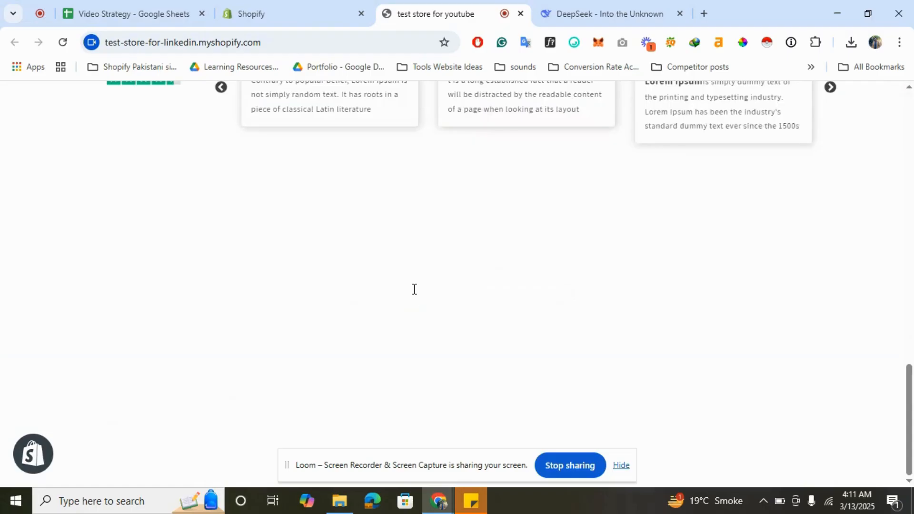
left_click_drag(360, 465, 529, 354)
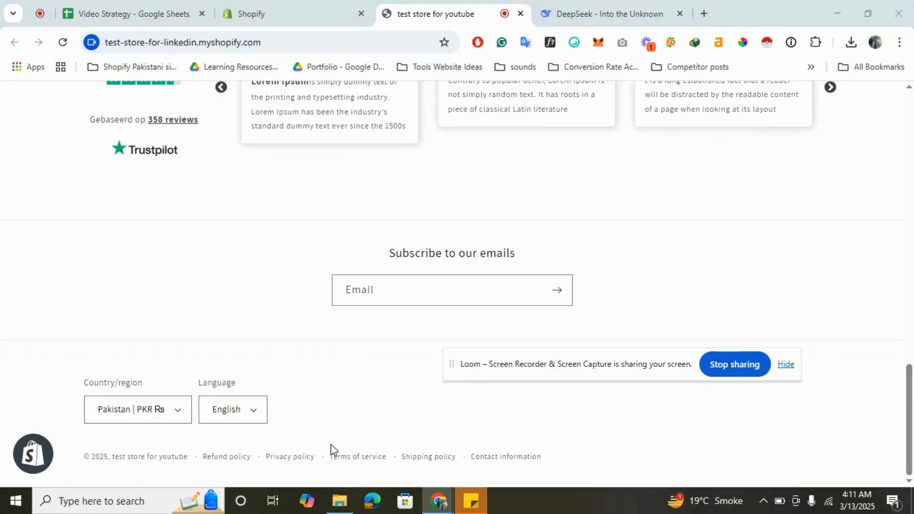
scroll(318, 341, "up", 20)
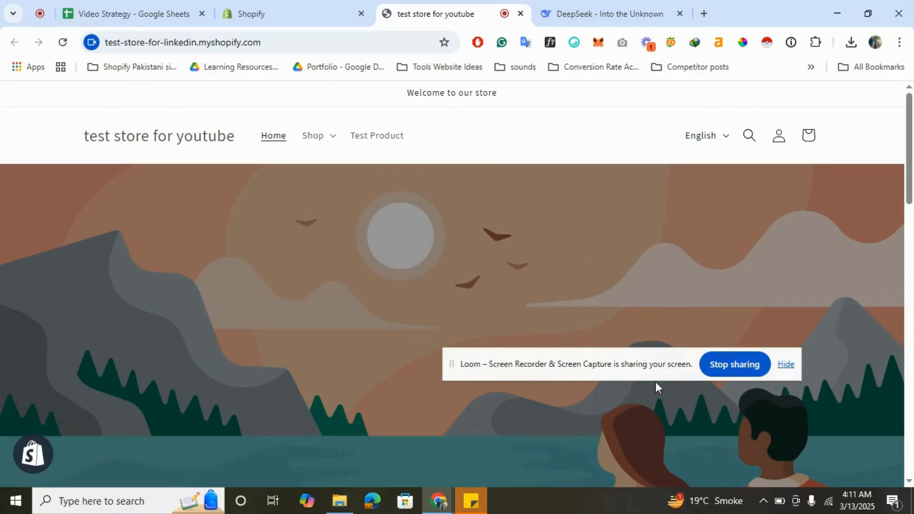
left_click(284, 4)
mouse_move(694, 412)
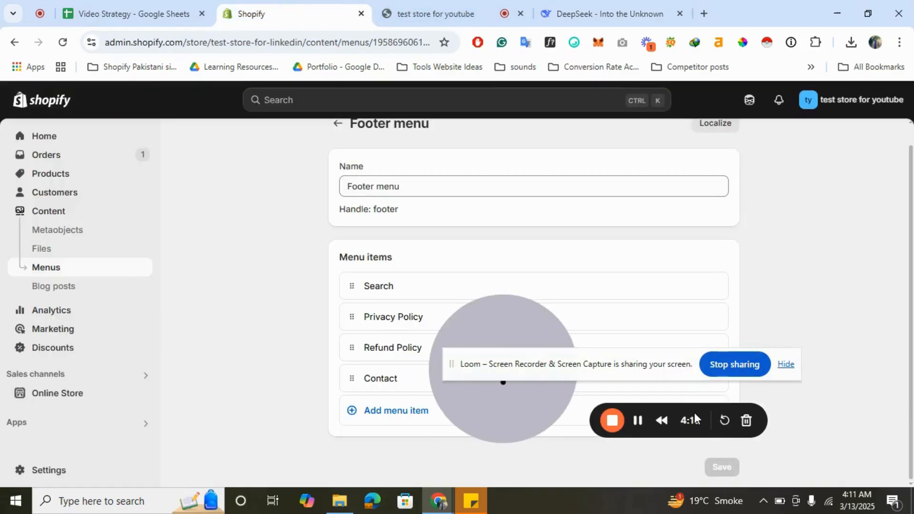
Preview the storefront at iPhone XR dimensions and check its mobile navigation menu.
left_click(430, 5)
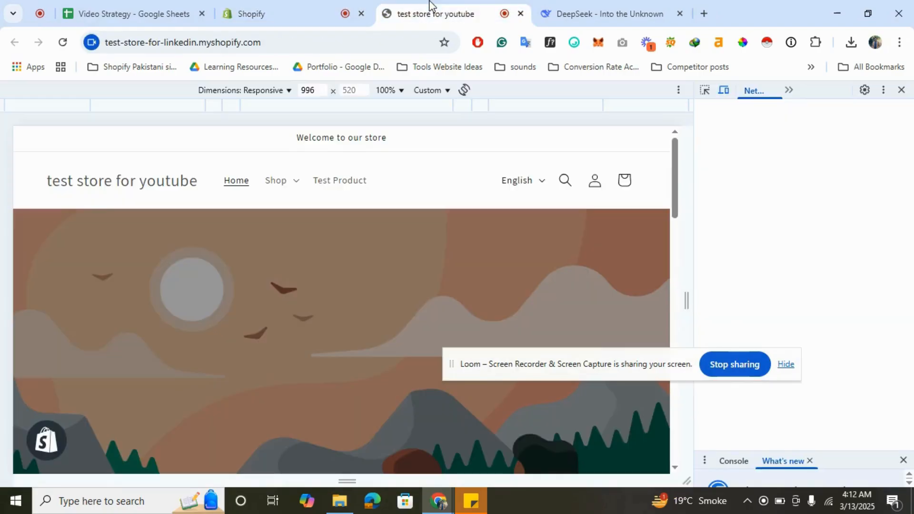
left_click(265, 91)
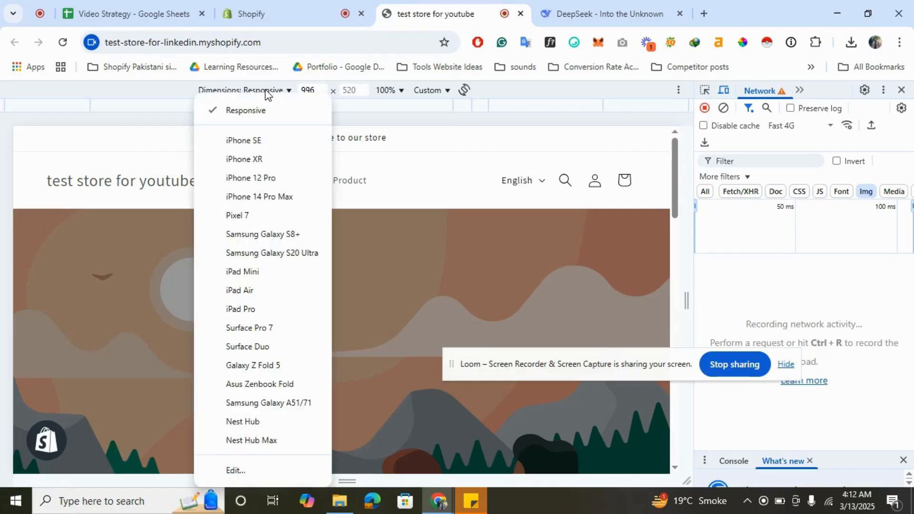
left_click(253, 158)
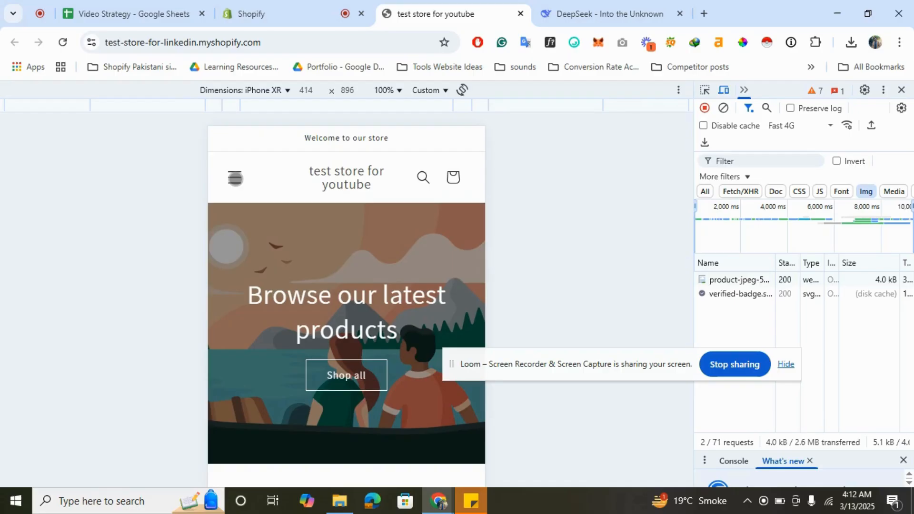
left_click(234, 178)
left_click(235, 178)
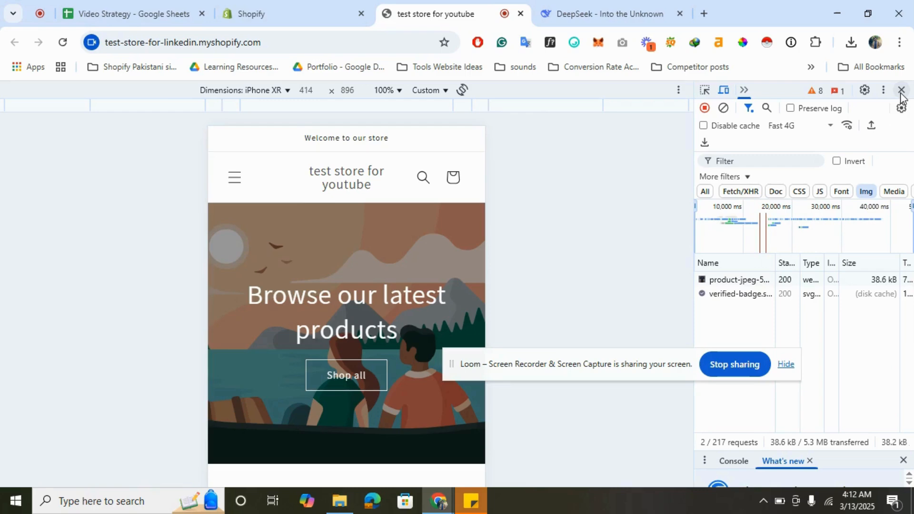
Leave the mobile preview and review the desktop storefront from the header navigation down to the footer.
left_click(900, 91)
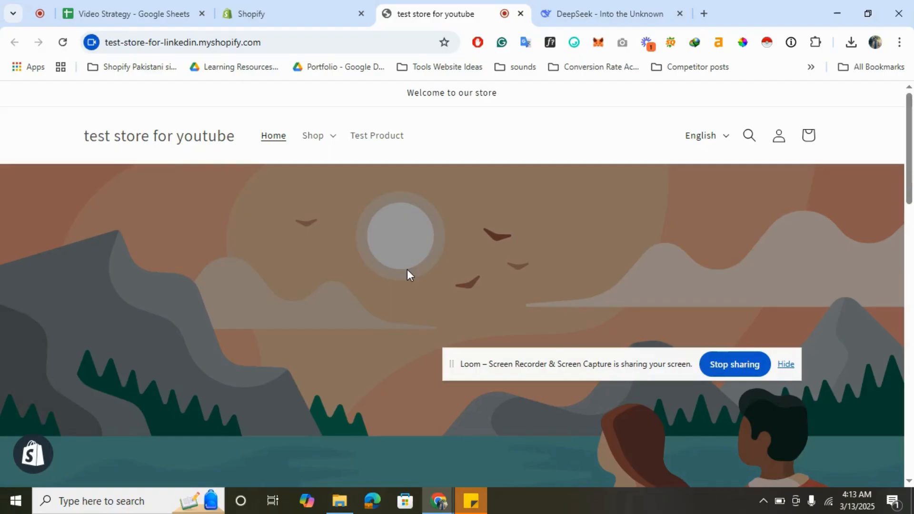
scroll(293, 300, "down", 15)
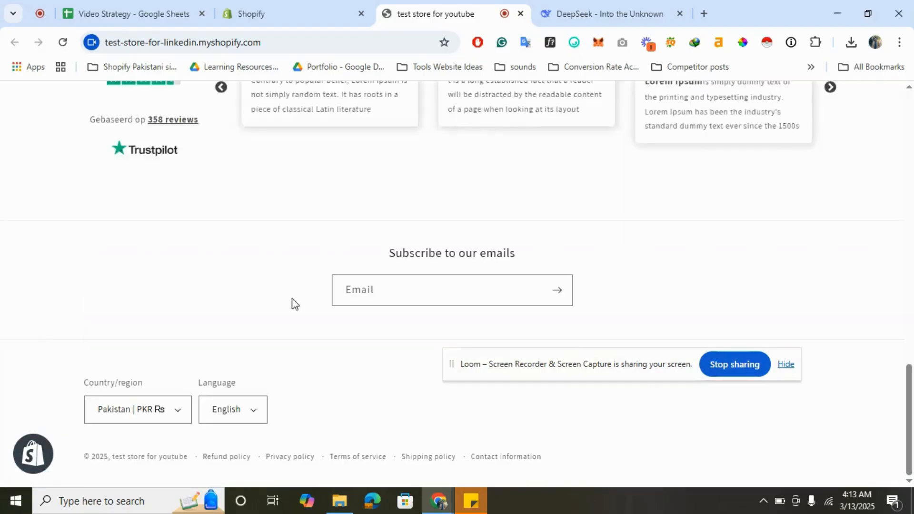
scroll(293, 299, "up", 15)
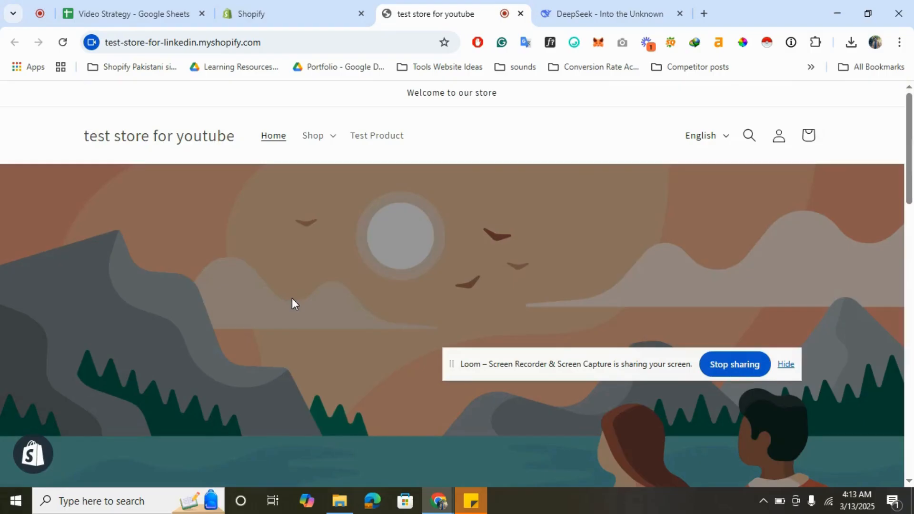